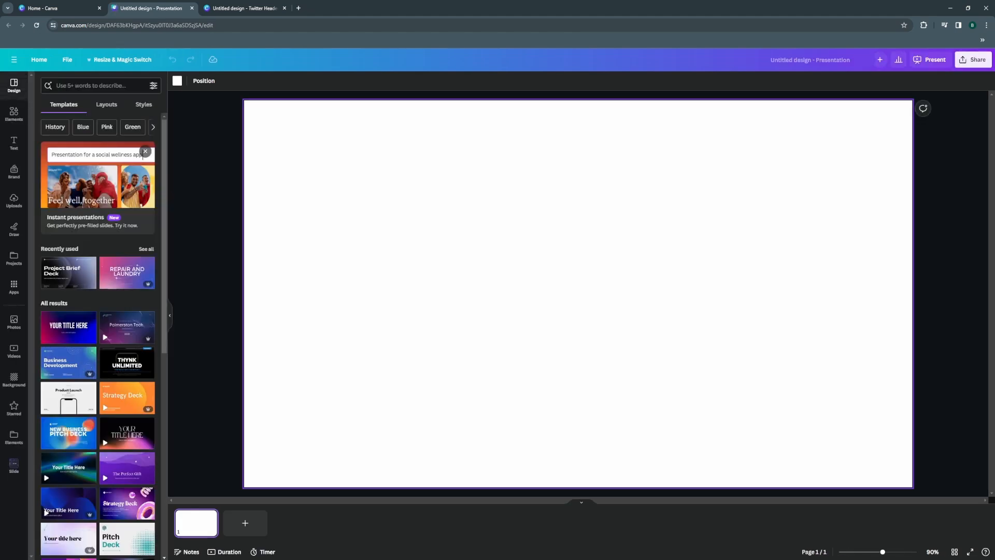
Fill the blank slide's background with solid pink and look through the other background colour options.
left_click(14, 378)
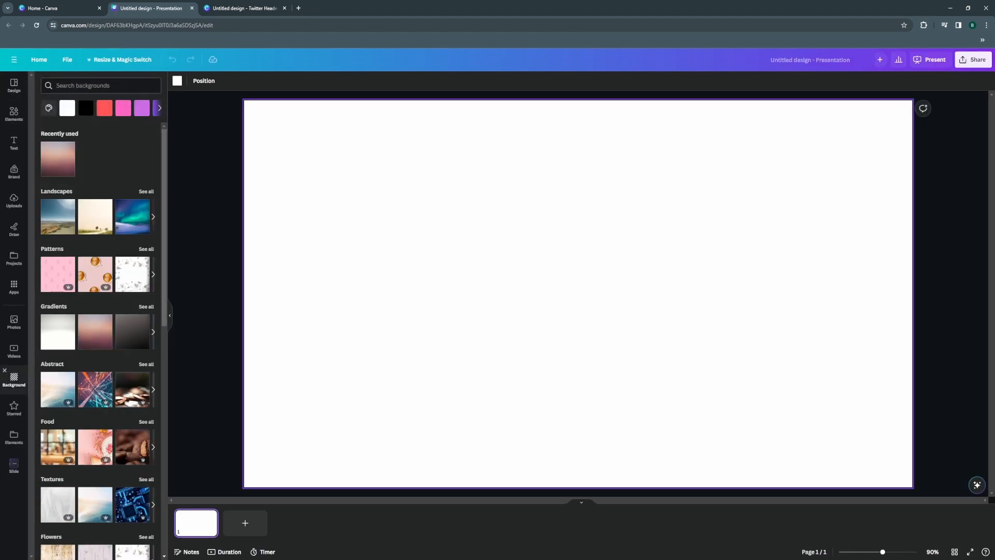
left_click(123, 108)
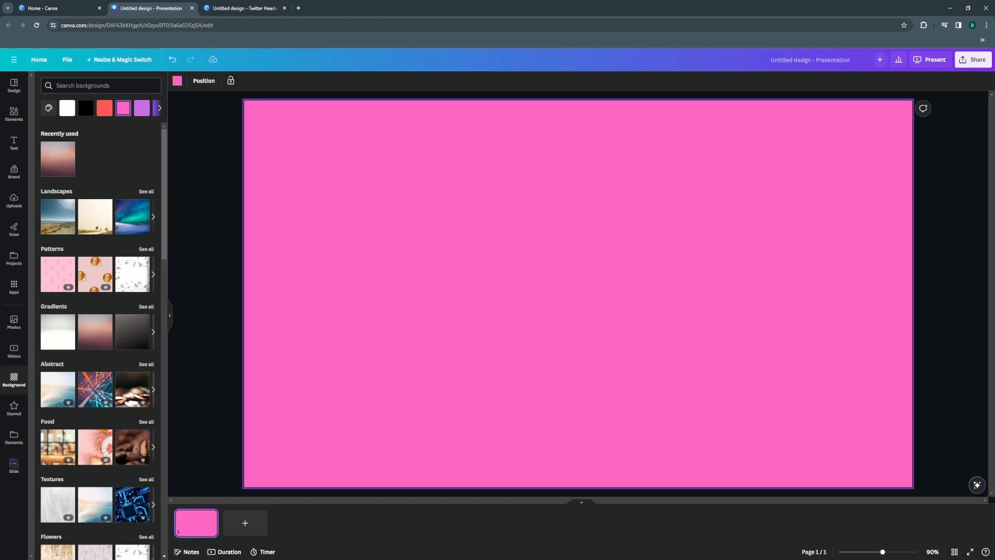
left_click(160, 108)
left_click(160, 107)
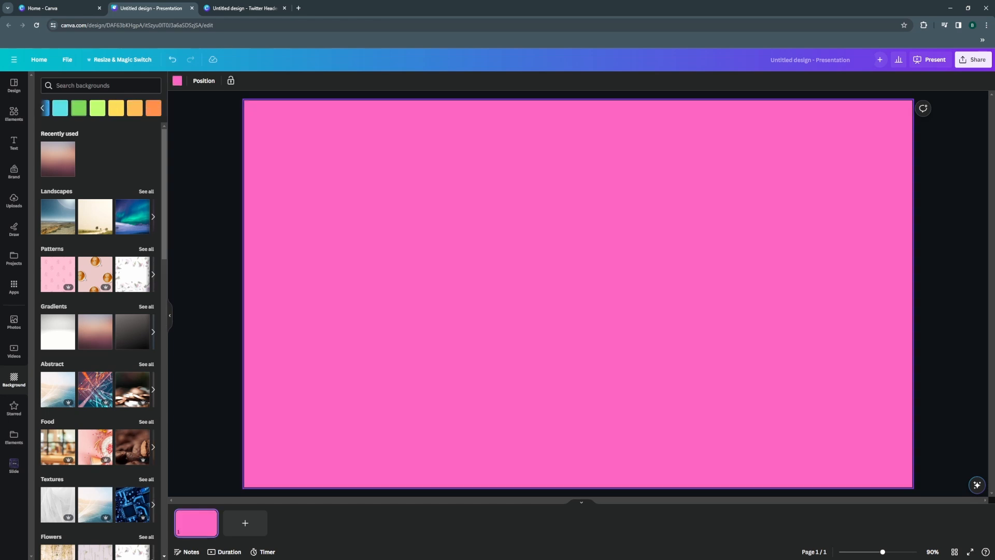
left_click(42, 108)
left_click(48, 107)
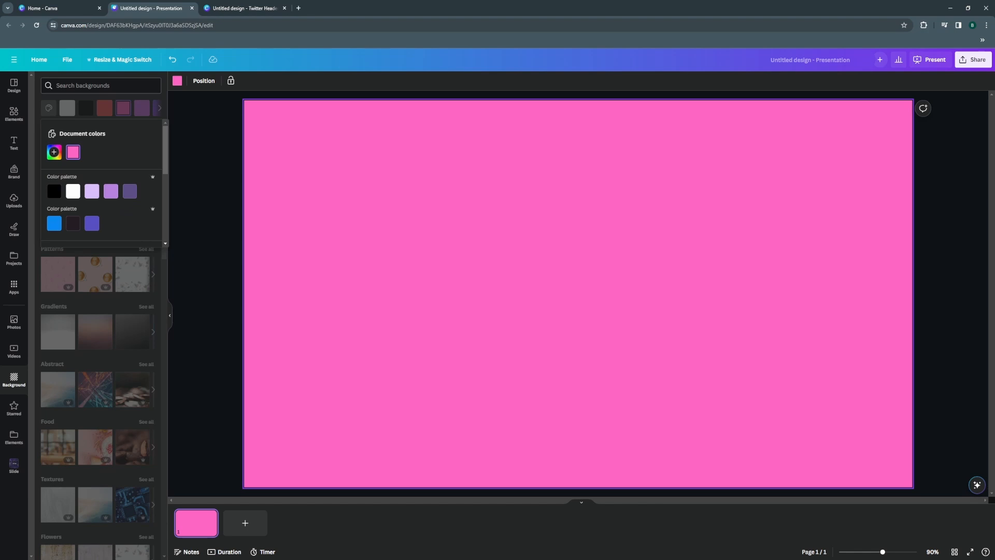
Search the presentation templates for "ombre", then for "Gradient background".
left_click(14, 86)
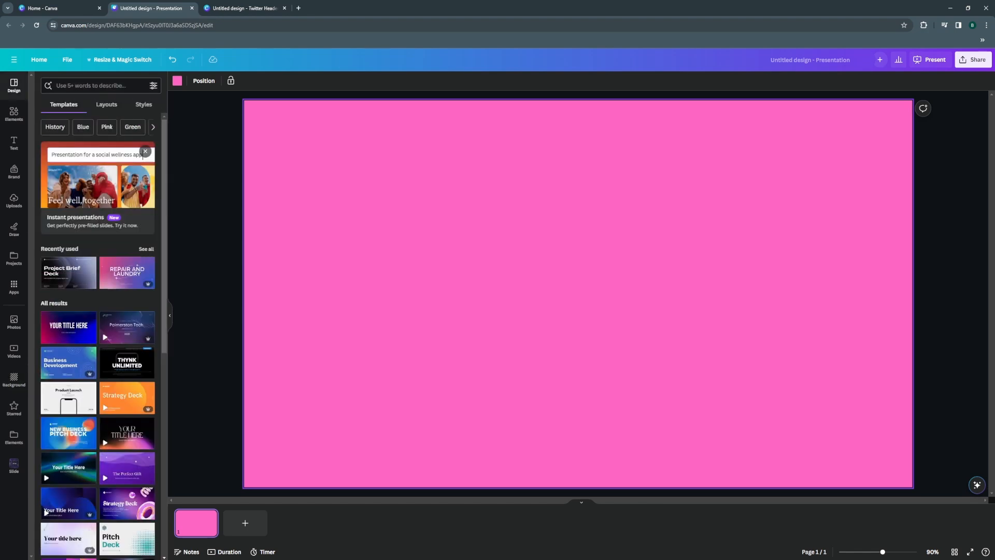
type("ombre")
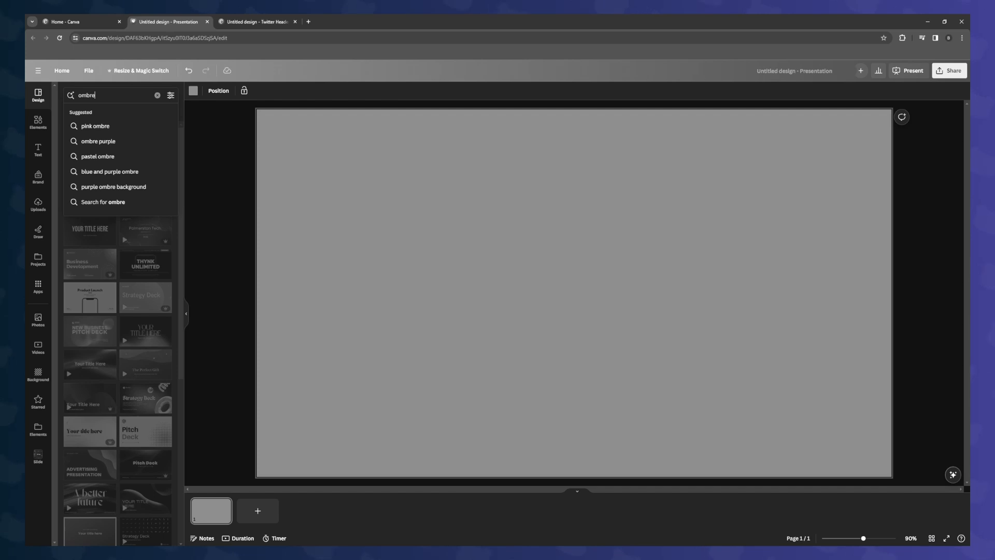
key("Return")
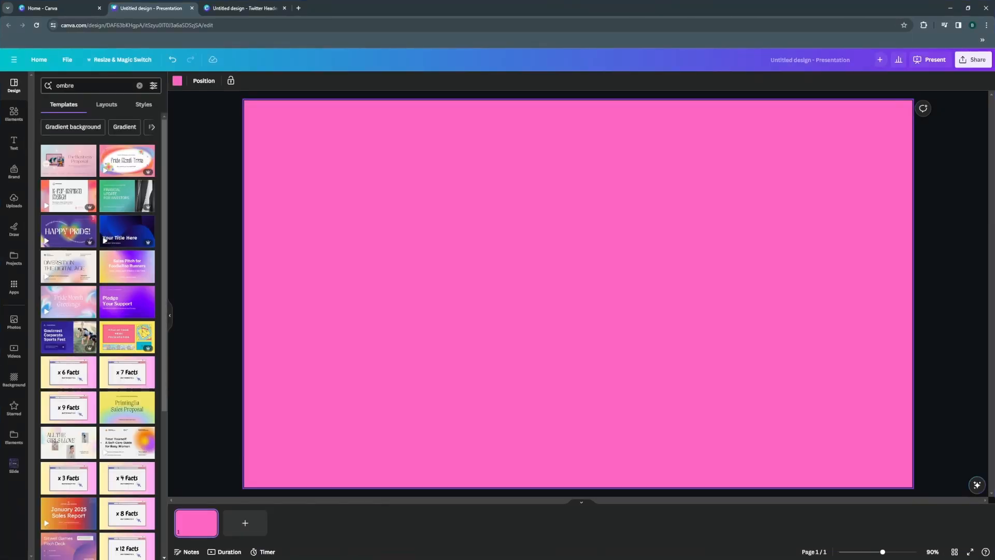
left_click(73, 126)
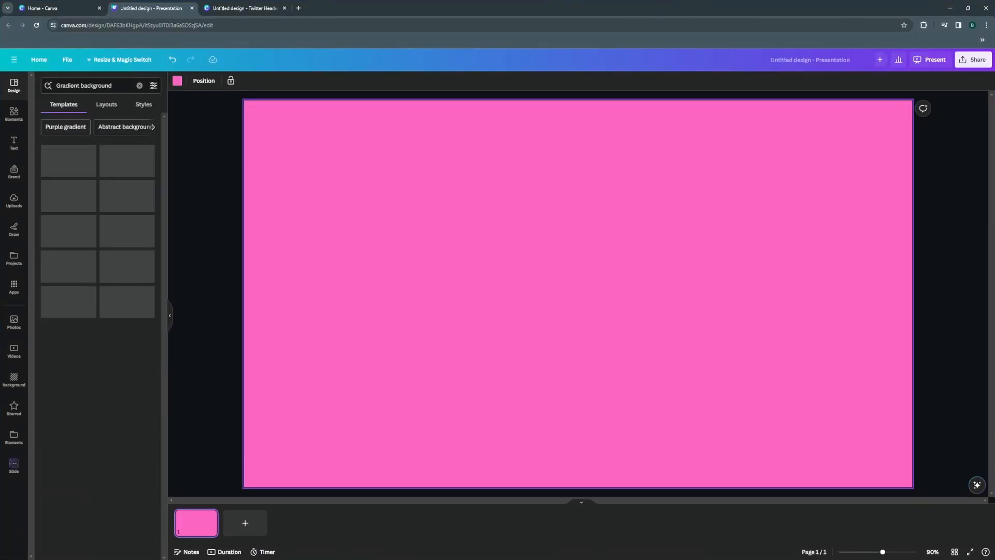
Search the templates for "pink gradient" and apply the cover page of the Pink Minimalist Vintage Gradient Company Presentation to the slide.
type("pink gradient")
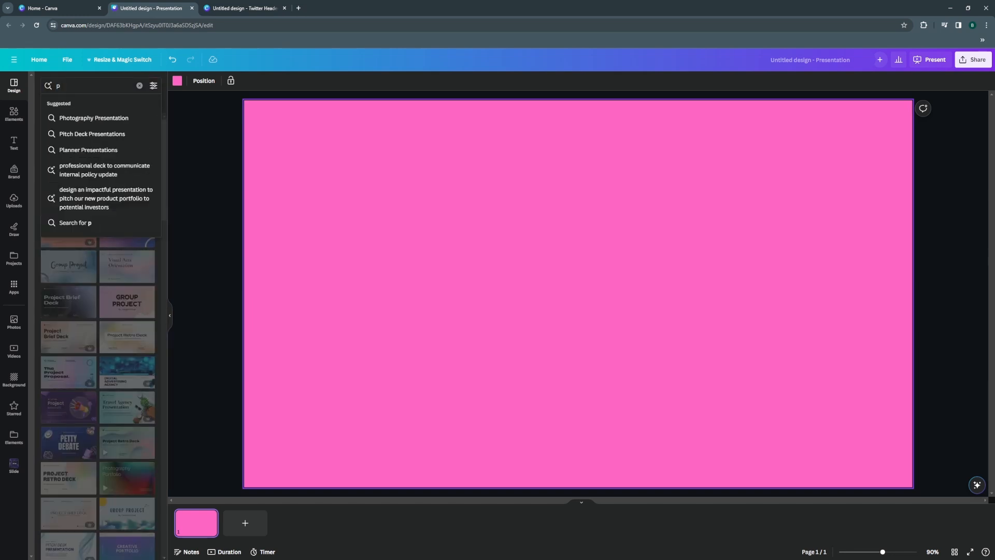
key("Return")
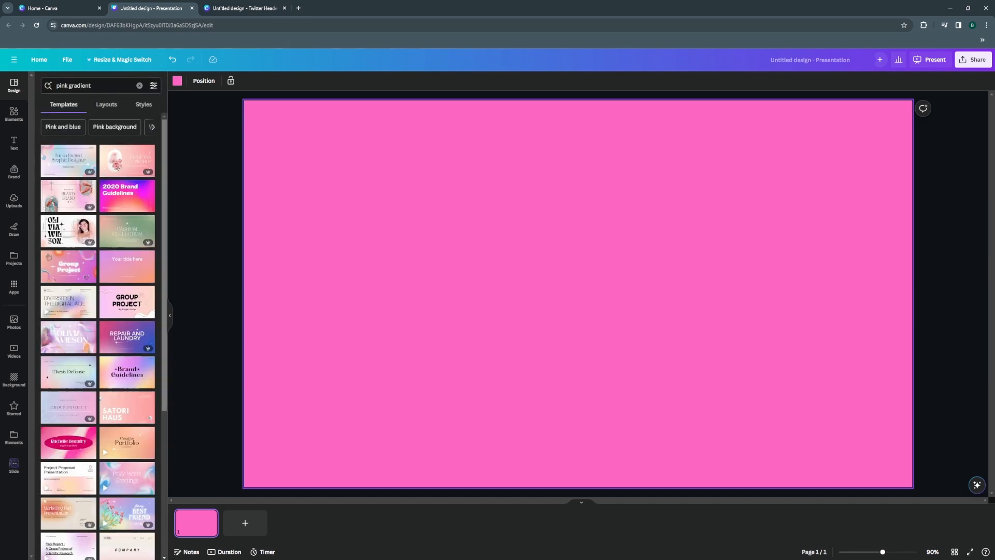
left_click(60, 215)
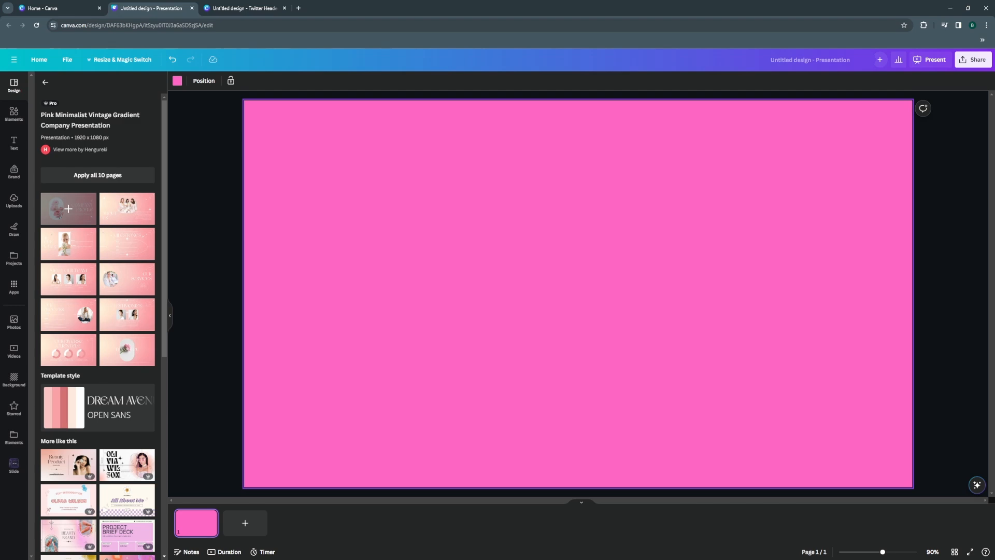
left_click(68, 208)
scroll(126, 199, "down", 3)
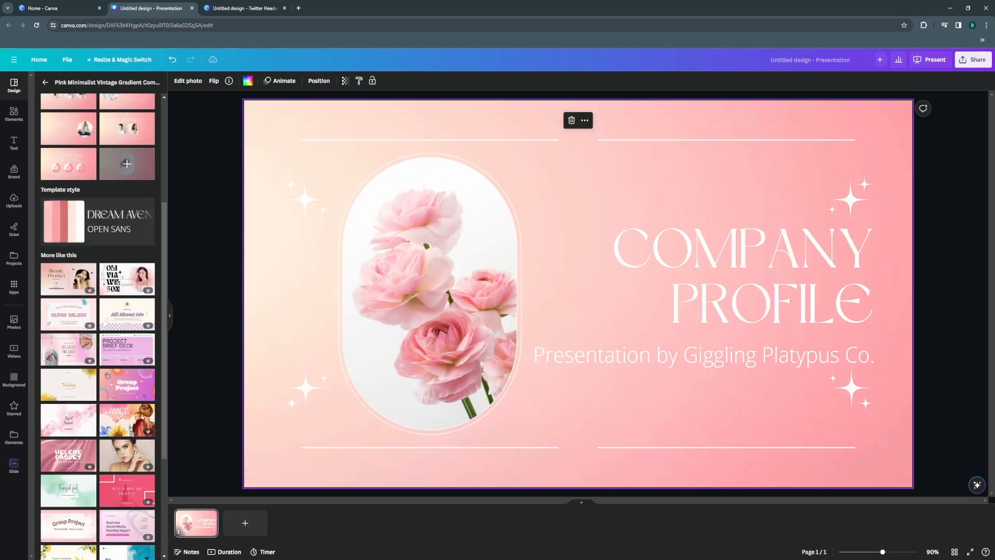
left_click(126, 198)
Try several preset gradients as the blank second slide's background, ending with the blue-to-pink one.
left_click(177, 80)
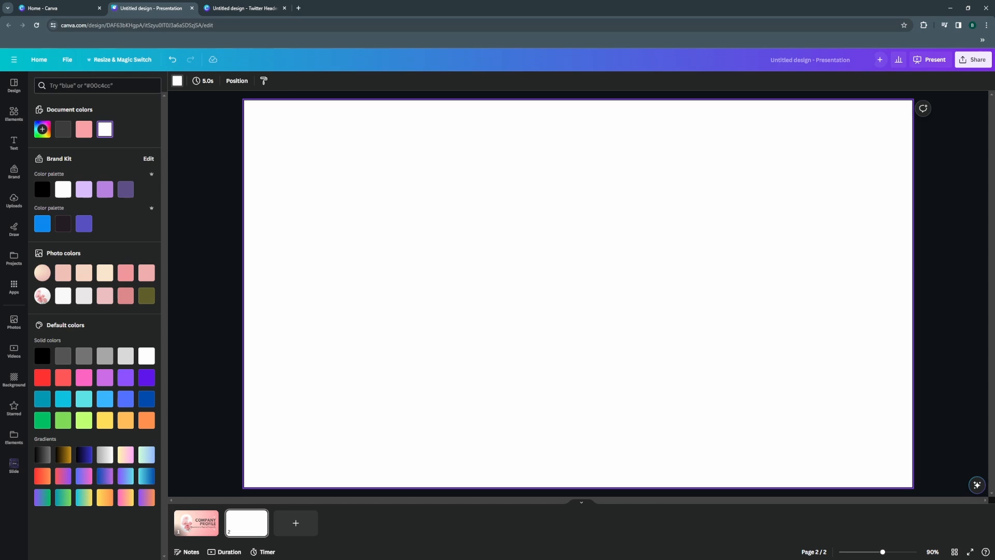
left_click(146, 497)
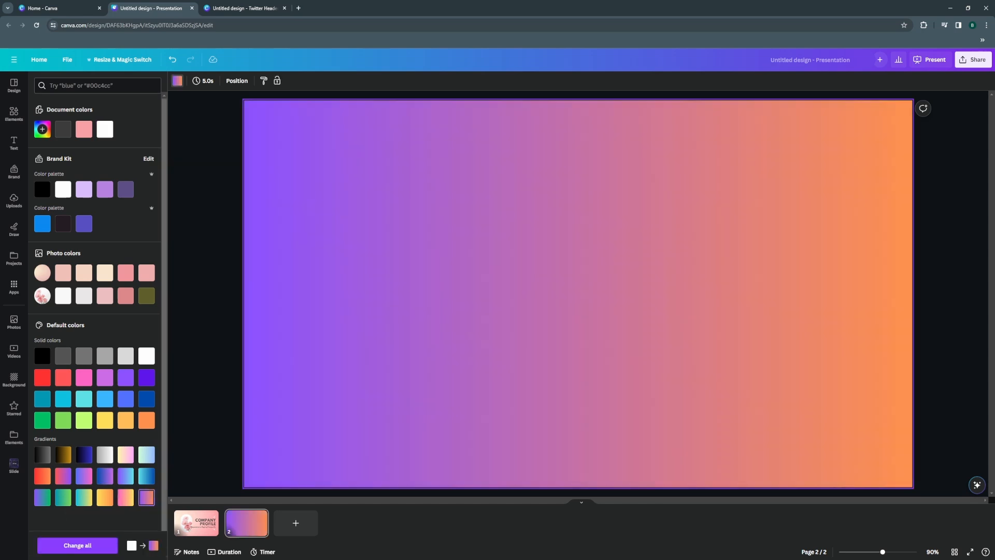
left_click(125, 497)
left_click(104, 497)
left_click(84, 475)
Try the vertical, diagonal and centred radial styles on the blue-to-pink gradient, ending with the radial style from the upper-left corner.
left_click(42, 129)
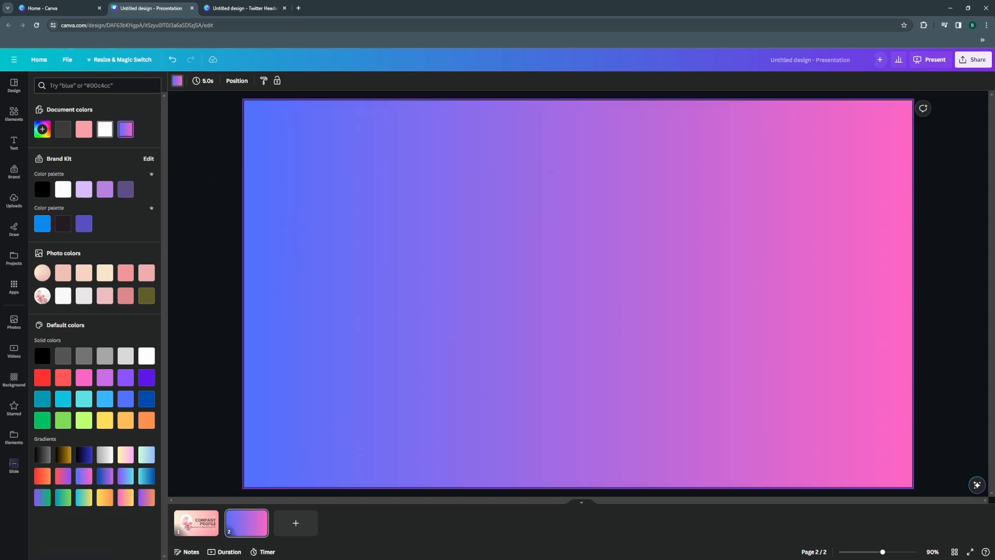
left_click(72, 223)
left_click(95, 222)
left_click(117, 223)
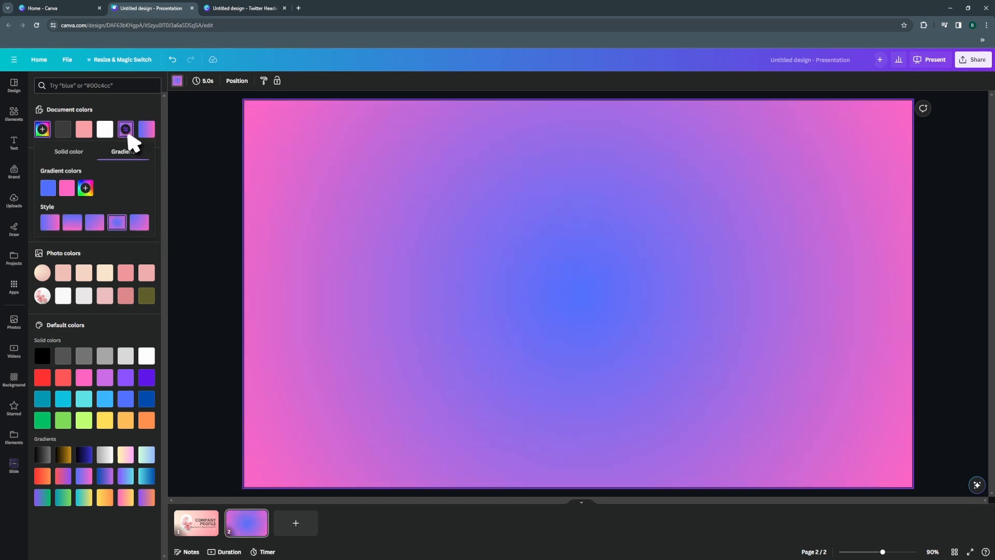
left_click(139, 222)
Change the second slide's gradient colours to red #ff0000 and blue-violet #3b00ff.
left_click(47, 187)
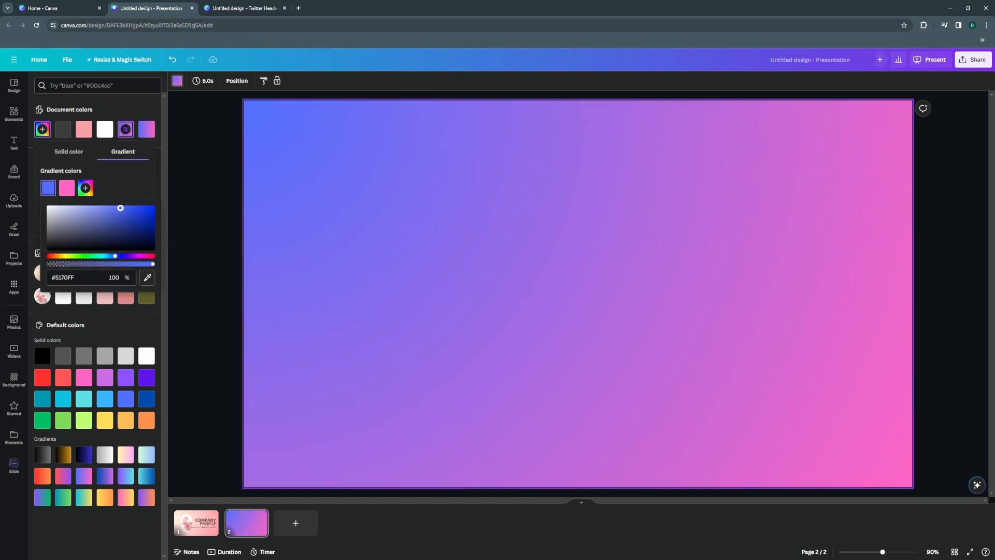
left_click_drag(115, 256, 154, 255)
left_click_drag(120, 208, 173, 206)
left_click(67, 187)
left_click(140, 255)
Apply each of the five linear and radial gradient styles in turn to the red-and-blue background.
left_click(50, 222)
left_click(72, 223)
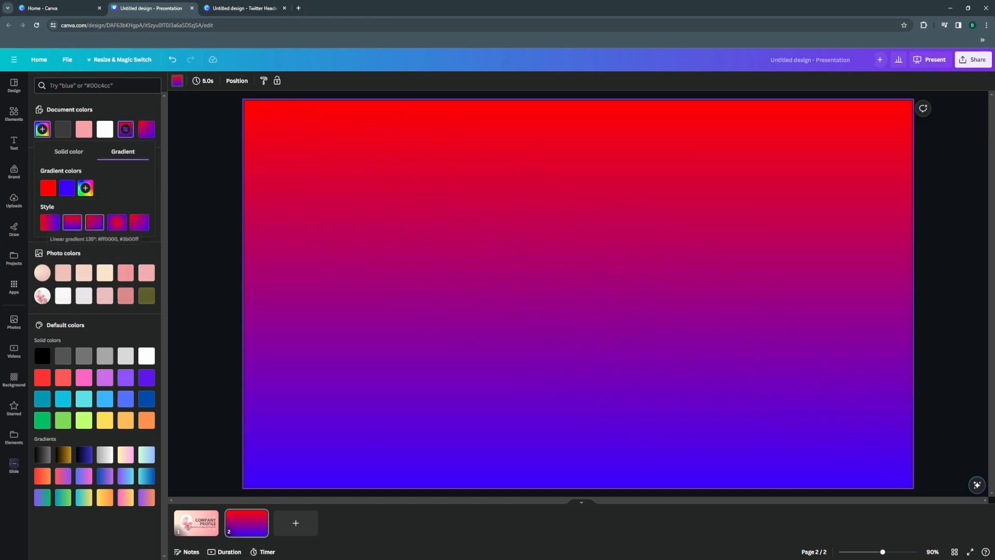
left_click(94, 222)
left_click(117, 222)
left_click(139, 223)
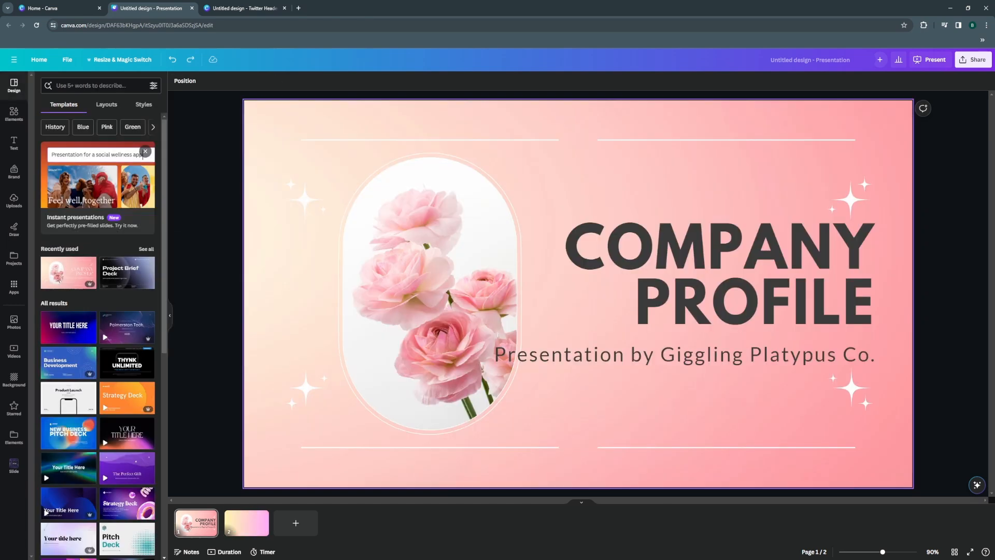
Delete the text, flower photo and decorative elements from the first slide, keeping only its gradient background.
left_click_drag(255, 112, 908, 463)
key("Delete")
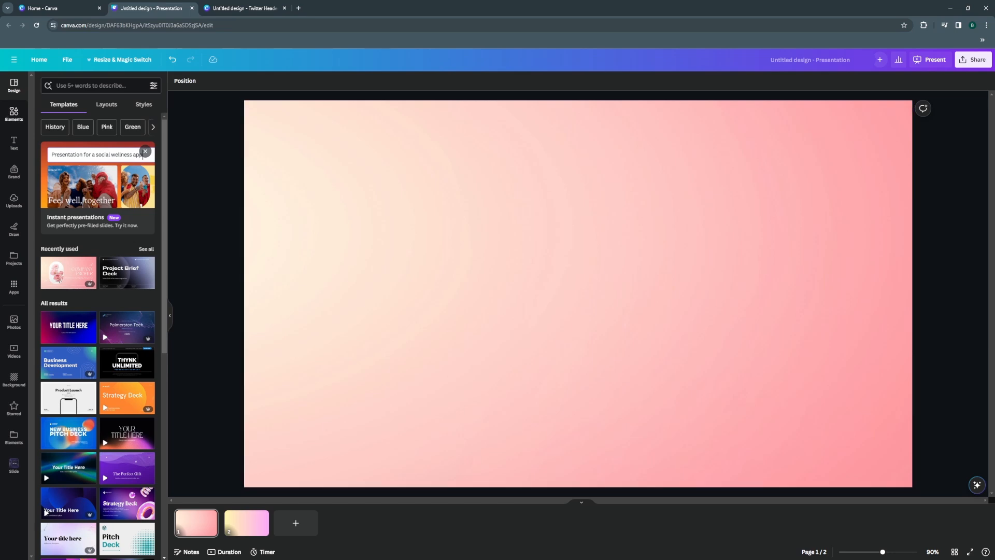
Search the graphics elements for "planet" and add the black outline ringed planet to the first slide.
left_click(14, 114)
left_click(96, 85)
type("pla")
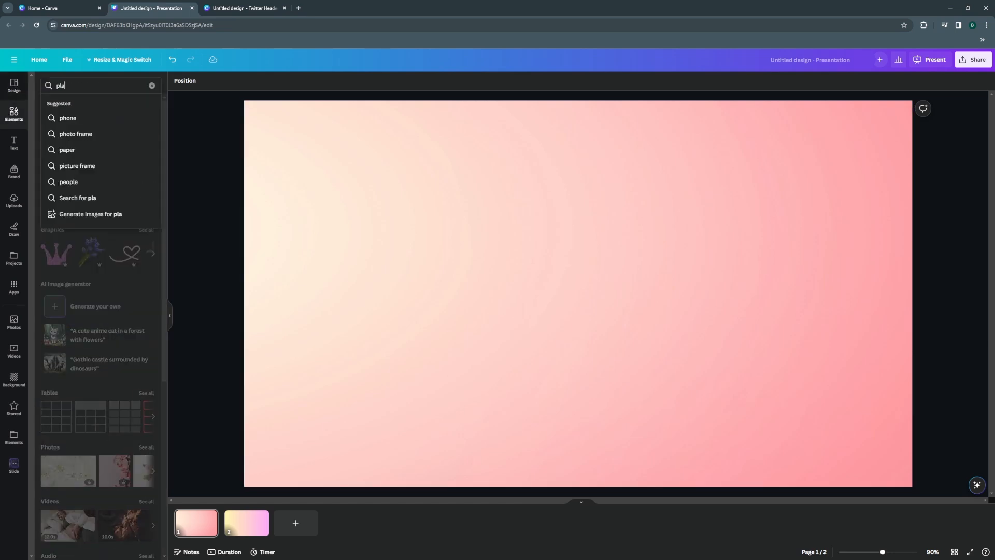
key("Return")
left_click(69, 105)
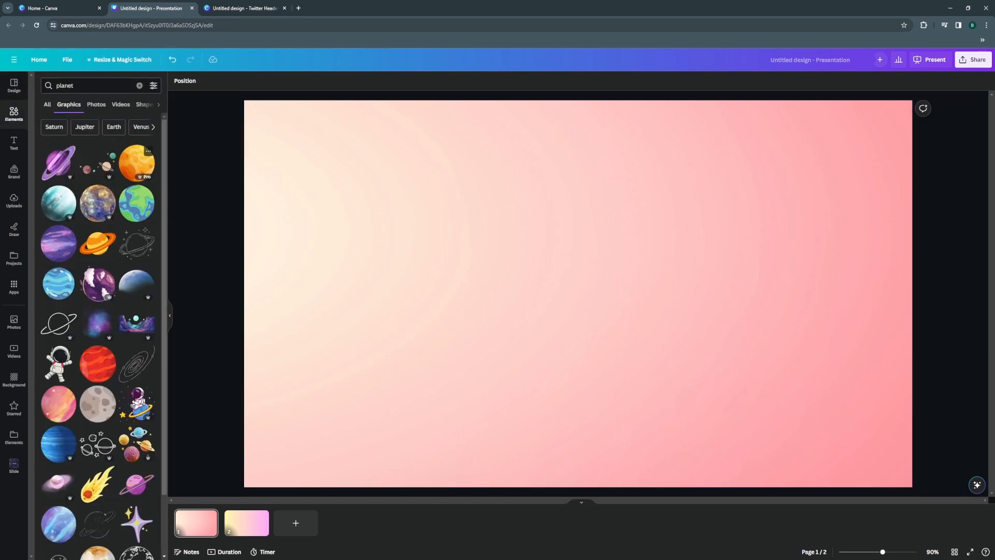
left_click(58, 323)
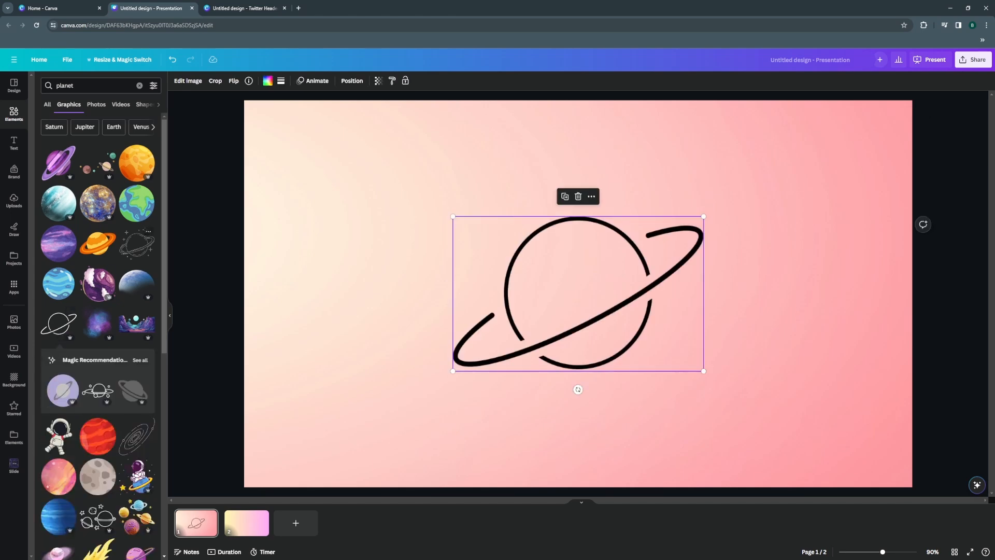
Add an orange ringed planet in the slide's lower-right area and a striped purple one in the upper-left area.
left_click(97, 243)
left_click_drag(581, 300, 761, 374)
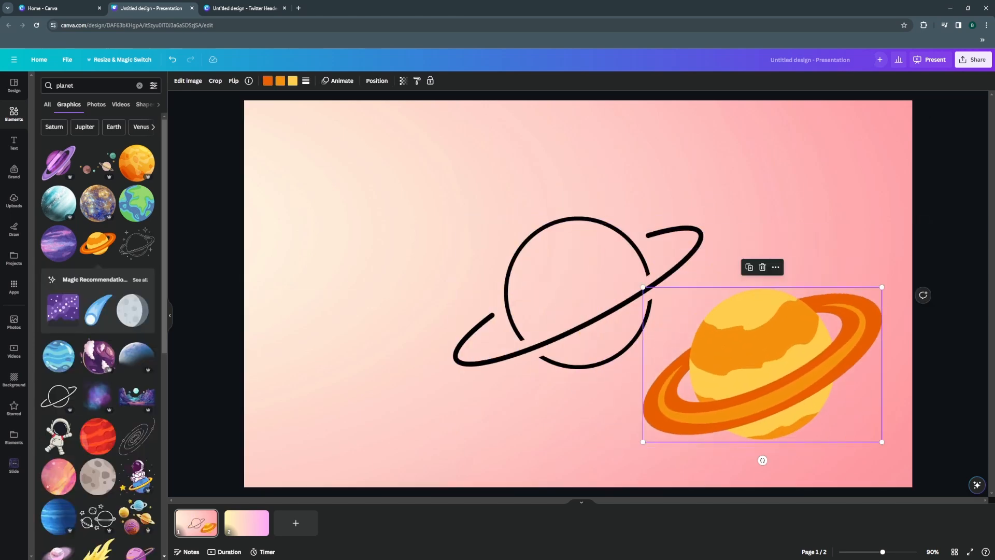
left_click(58, 162)
left_click_drag(576, 290, 339, 218)
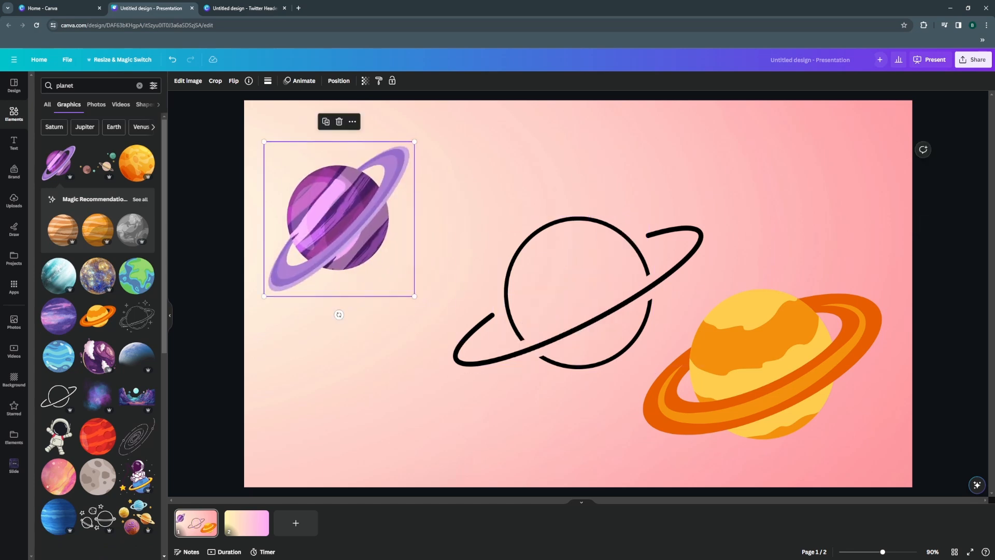
Add the pink-purple planet with the orange-striped ring and place it in the slide's lower-left area.
scroll(99, 326, "down", 6)
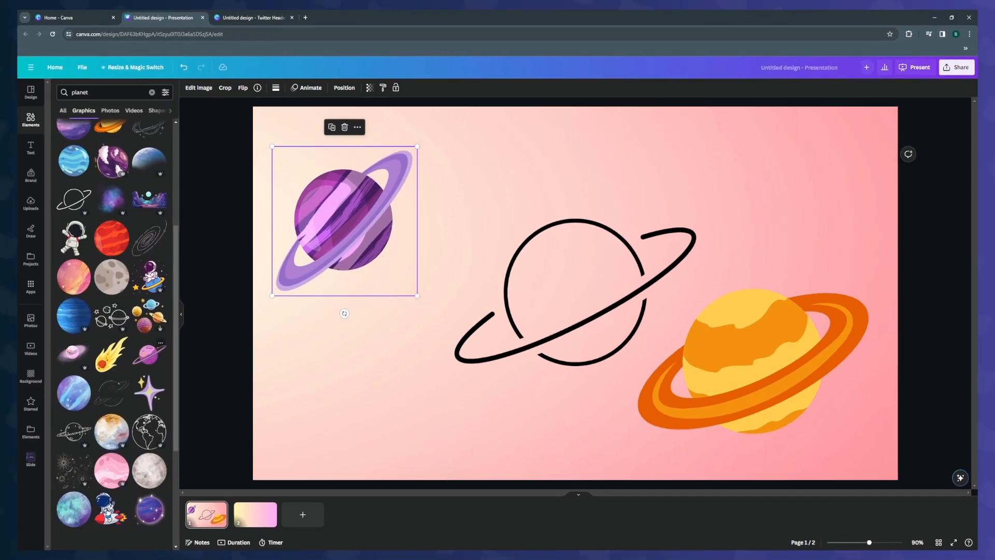
left_click(149, 353)
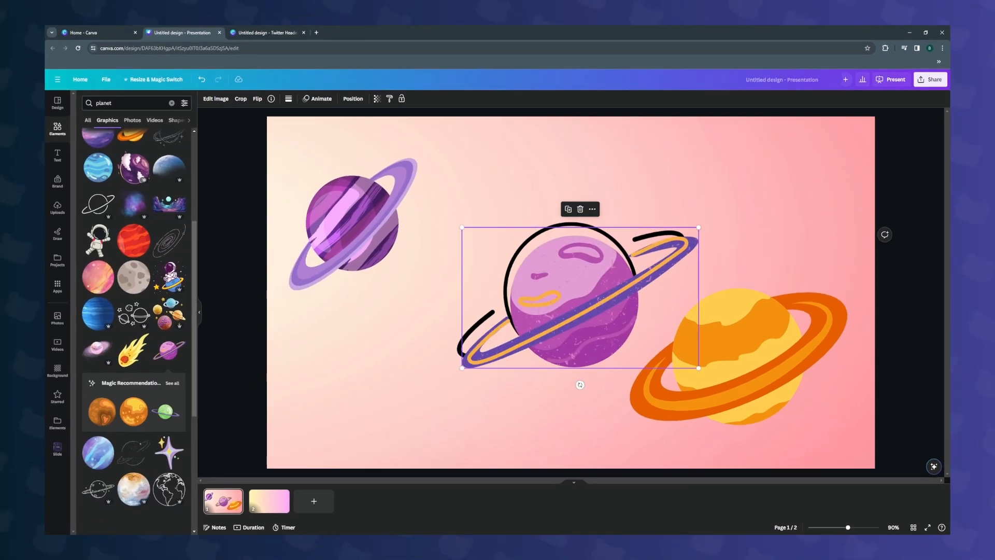
left_click_drag(584, 297, 430, 362)
Add the textured violet planet with the lilac ring and place it over the middle of the slide.
scroll(112, 347, "down", 3)
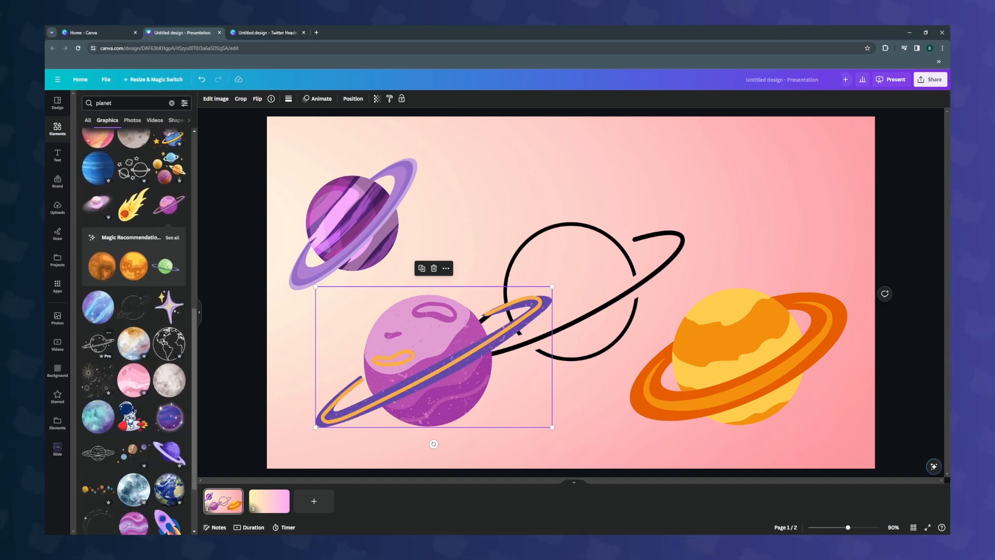
scroll(101, 344, "down", 2)
left_click(169, 381)
left_click_drag(571, 298, 603, 292)
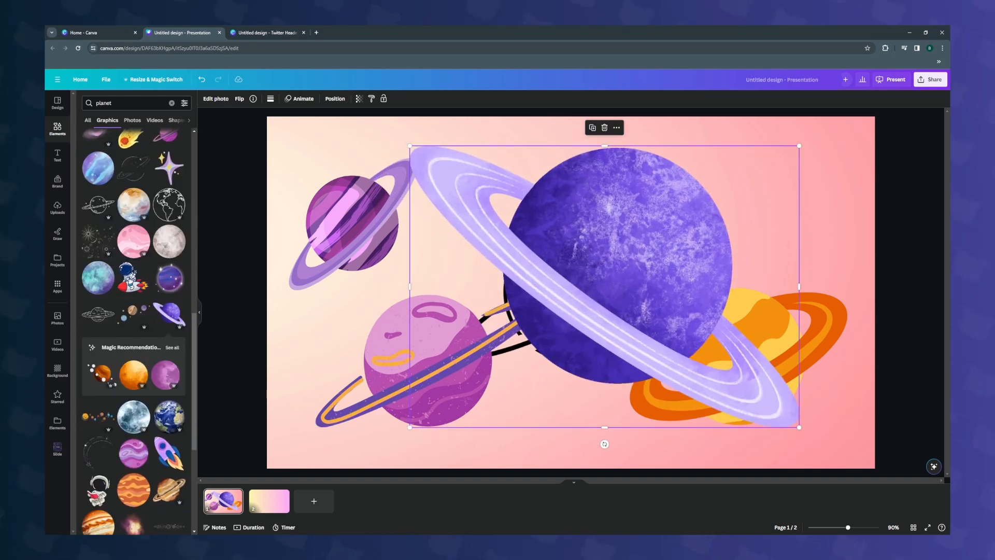
scroll(175, 484, "down", 7)
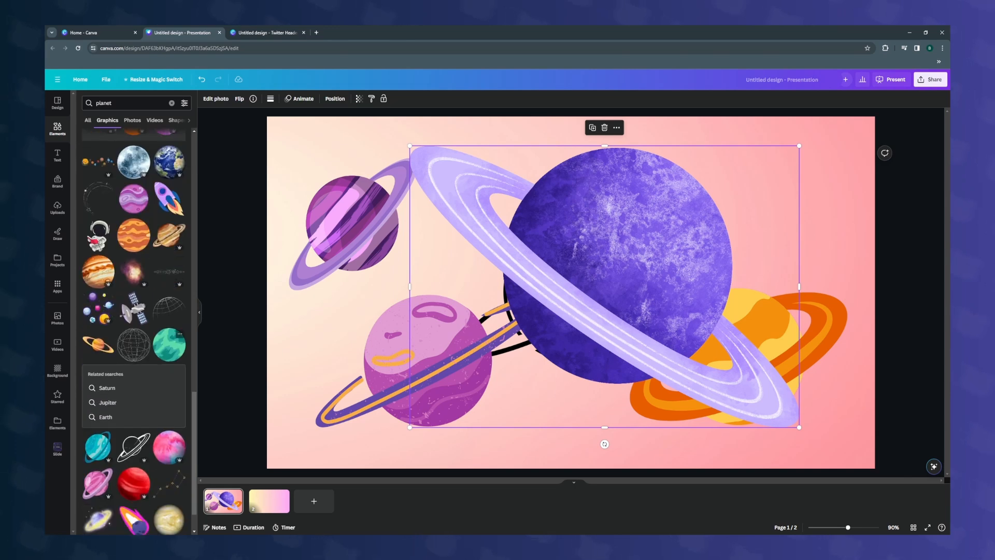
scroll(176, 484, "down", 3)
left_click(98, 302)
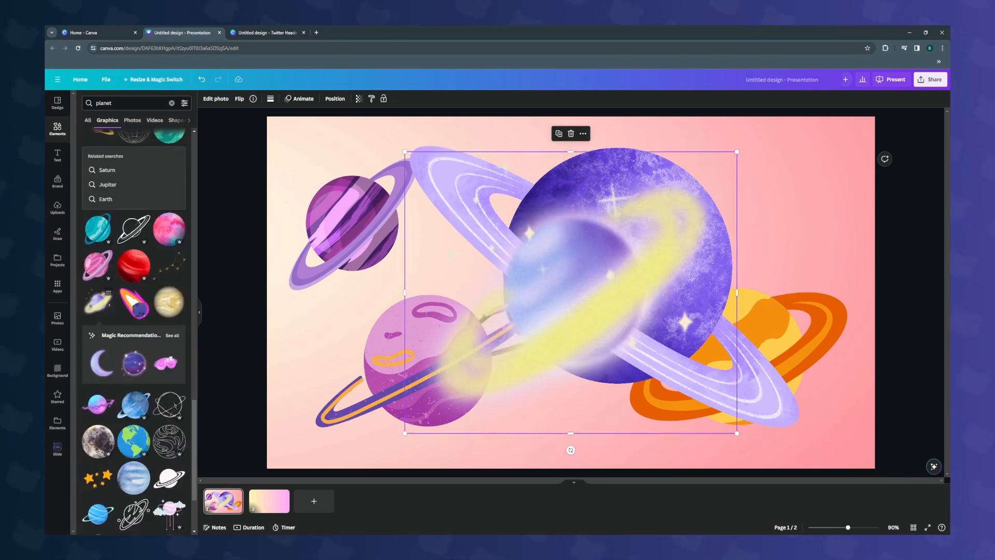
key("Delete")
Add the striped blue planet with the light cyan ring and place it in the slide's upper-right corner.
scroll(134, 332, "down", 2)
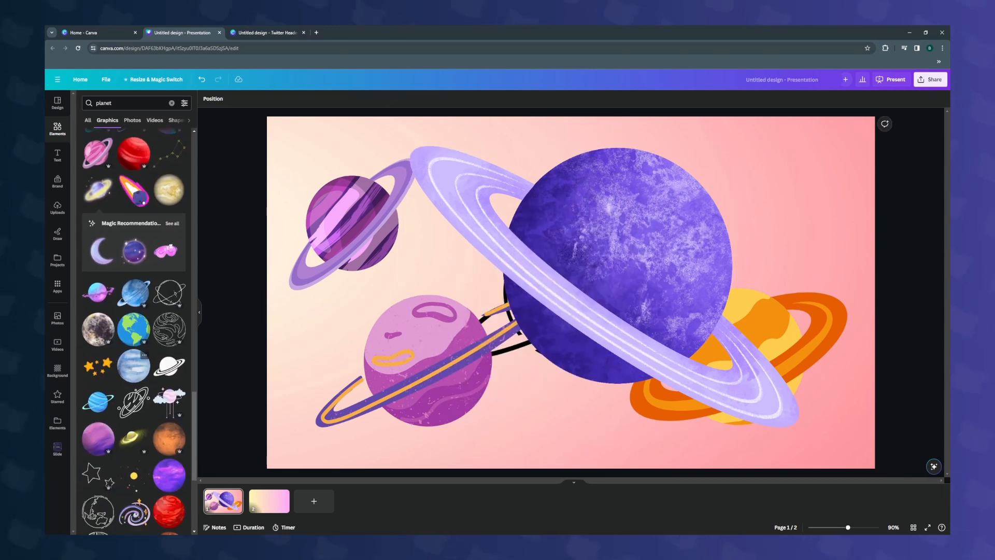
left_click(97, 400)
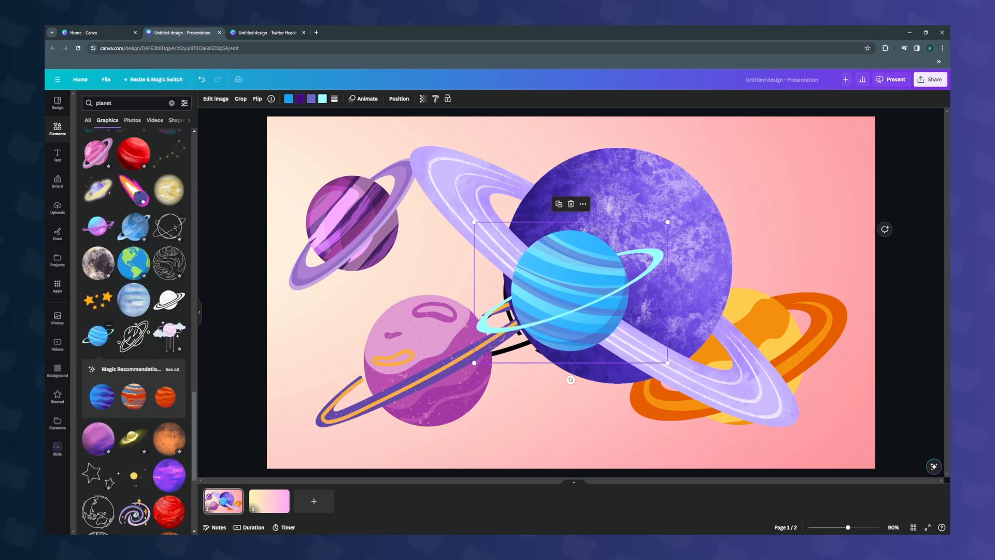
left_click_drag(570, 291, 771, 199)
Shrink the large textured violet planet to under half its size and place it at the slide's top centre.
left_click_drag(620, 267, 600, 305)
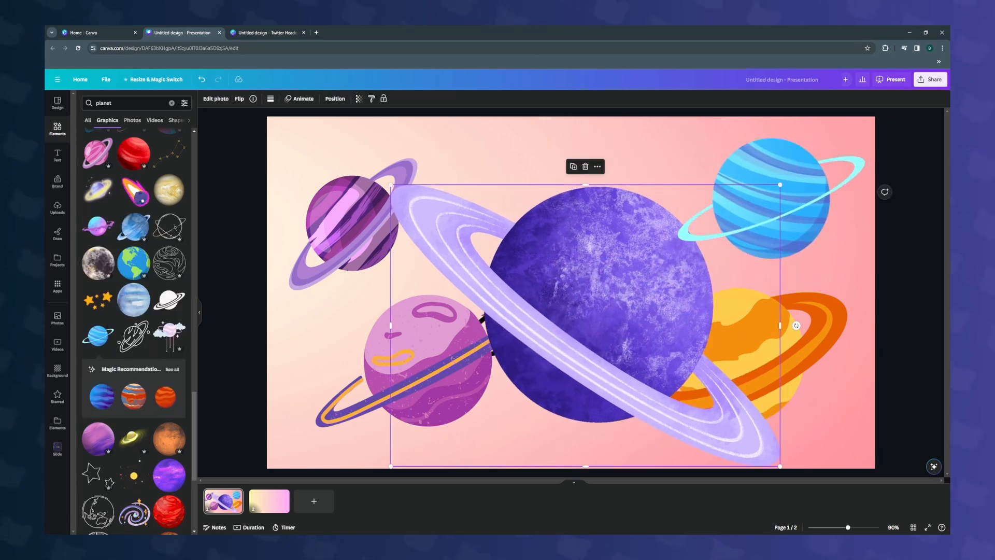
left_click_drag(779, 466, 539, 289)
left_click_drag(463, 236, 555, 175)
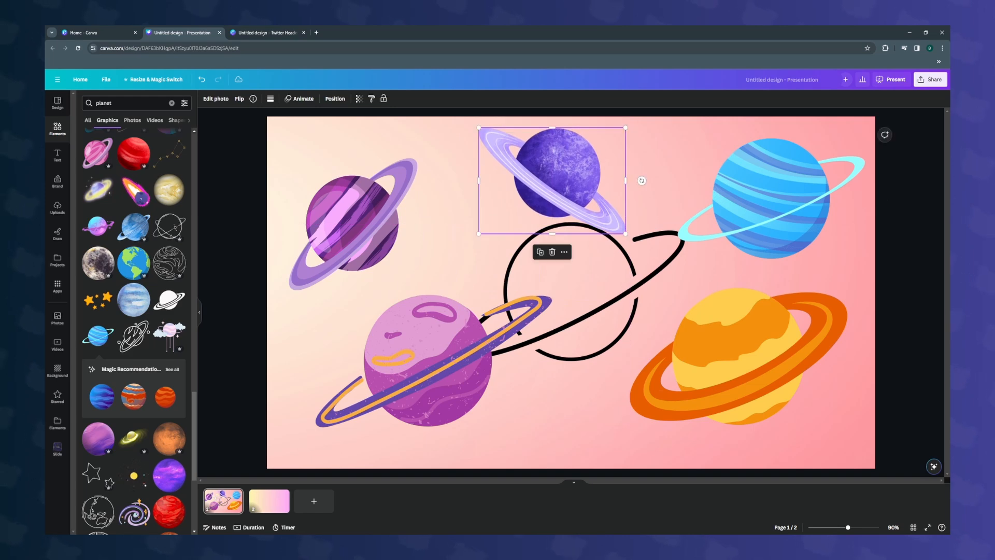
Delete the pink-purple planet with the orange-striped ring, the purple striped planet and the textured violet planet from the slide.
left_click(353, 223)
left_click(556, 174)
left_click(430, 358)
left_click(739, 356)
left_click(433, 357)
left_click(434, 268)
left_click(353, 223)
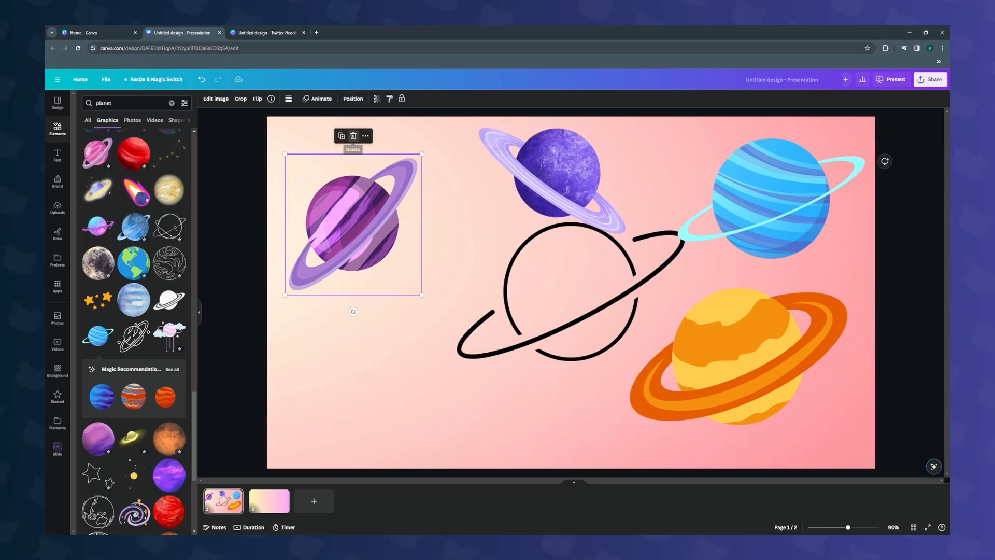
left_click(352, 136)
left_click(557, 174)
left_click(552, 252)
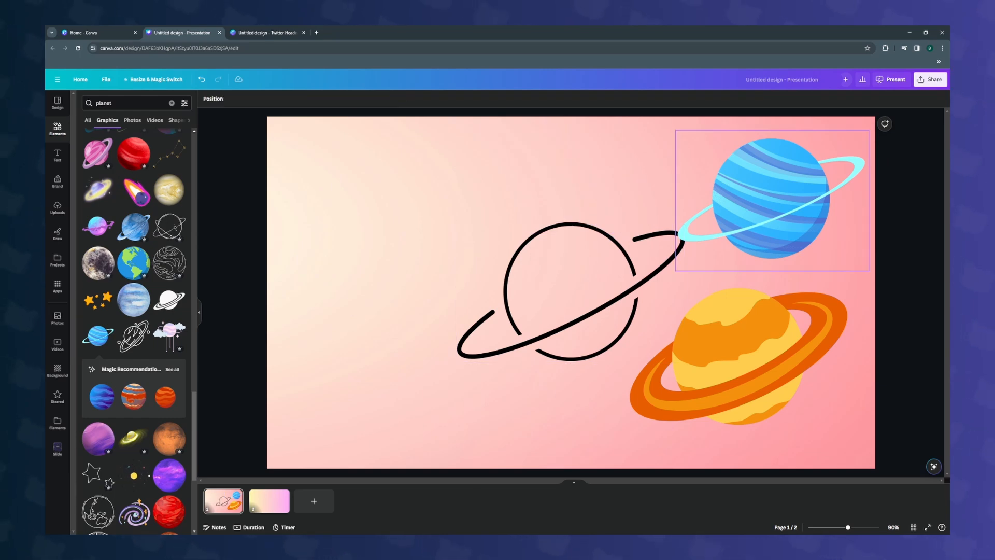
Add two solid black ringed-planet silhouettes and place them in the slide's upper-left and lower-left areas.
left_click(169, 299)
left_click_drag(569, 296, 396, 219)
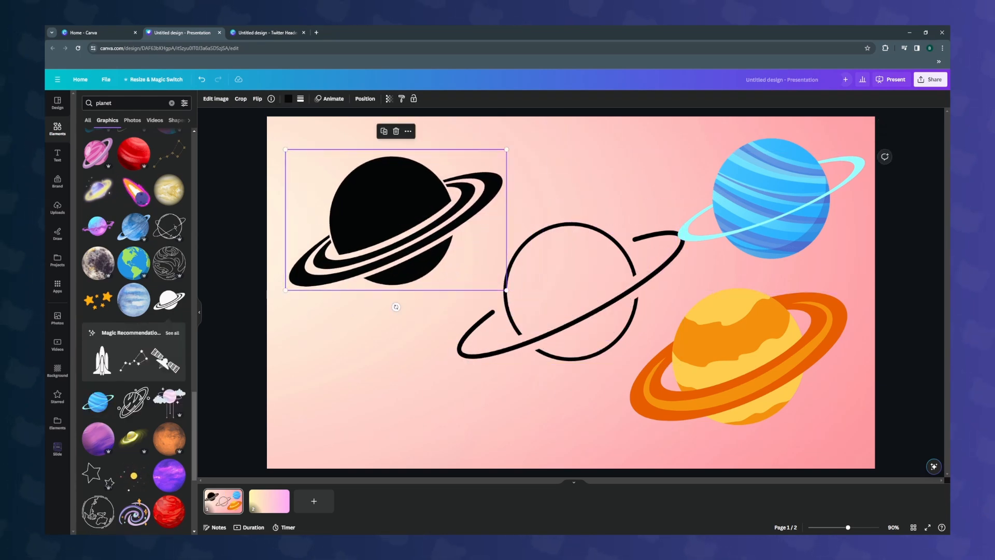
scroll(134, 332, "down", 5)
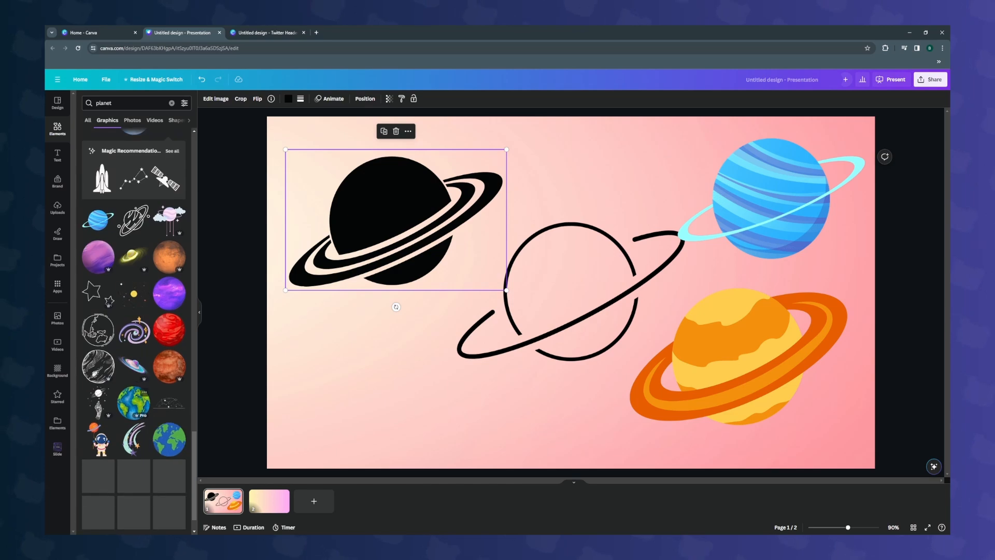
scroll(135, 400, "down", 2)
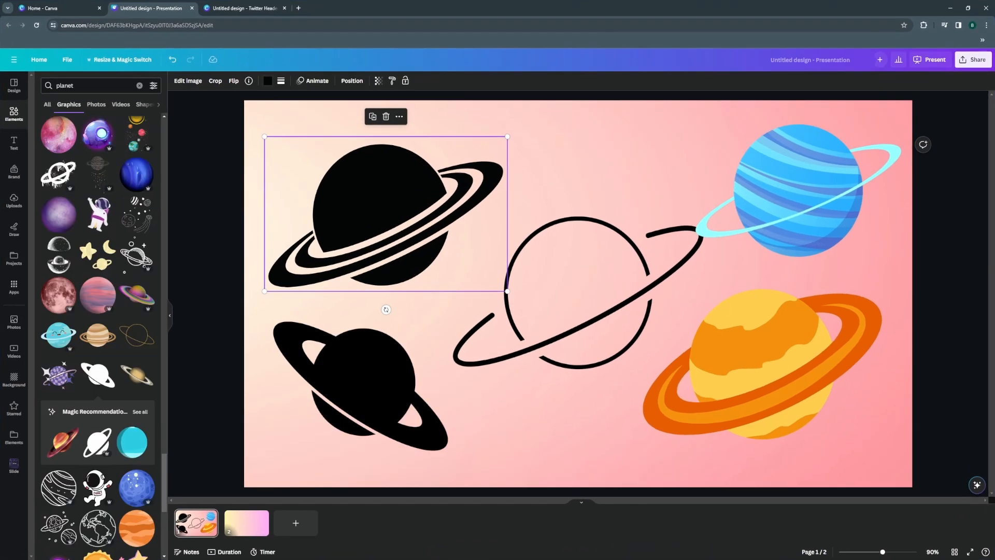
Recolour the slide's upper-left planet silhouette and the central outline planet white.
left_click(267, 81)
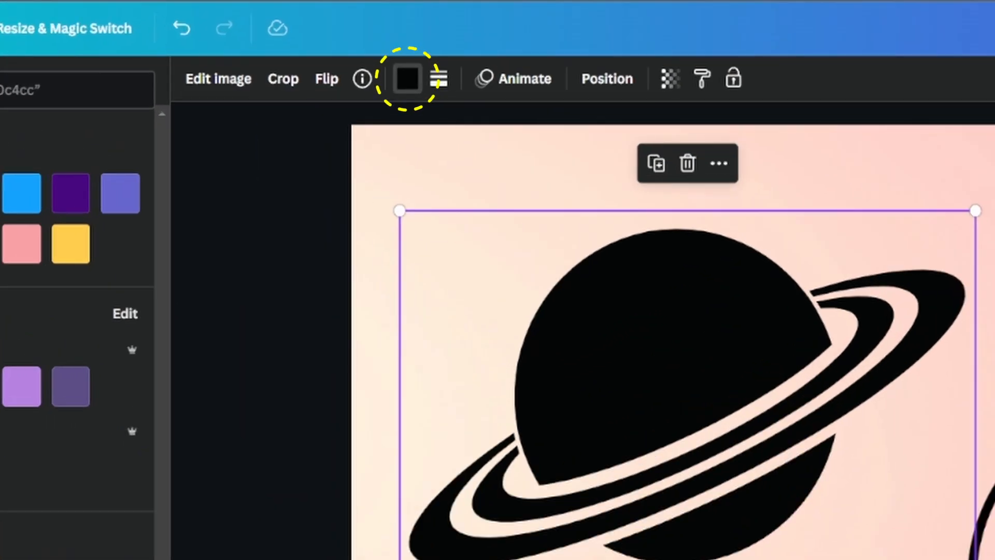
left_click(63, 211)
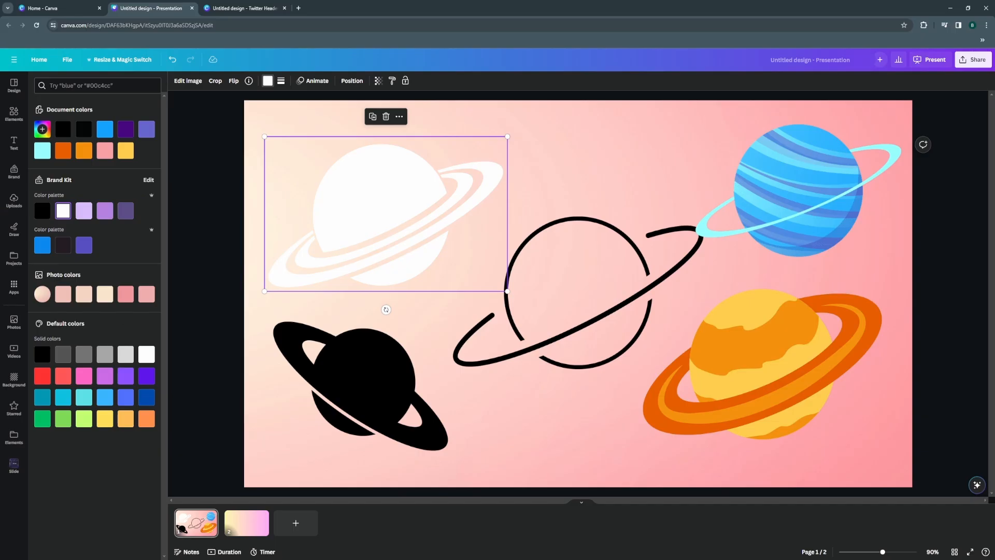
left_click(578, 293)
left_click(63, 211)
Recolour all four colours of the striped blue planet, including its light cyan ring, white.
left_click(798, 190)
left_click(267, 81)
left_click(62, 211)
left_click(279, 80)
left_click(125, 150)
left_click(293, 81)
left_click(125, 151)
left_click(305, 81)
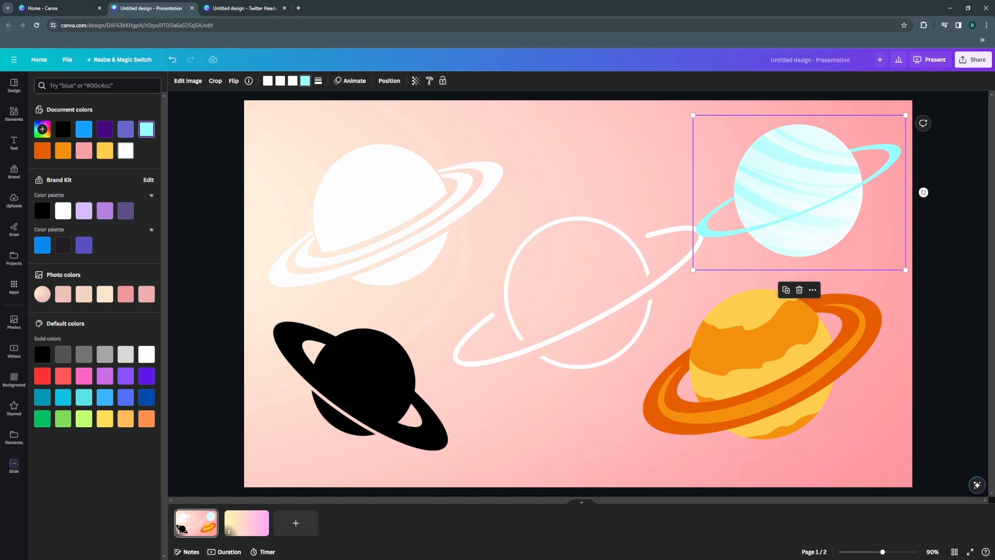
left_click(126, 151)
Recolour the slide's lower-left planet silhouette and all three colours of the orange-ringed planet white.
left_click(362, 373)
left_click(125, 151)
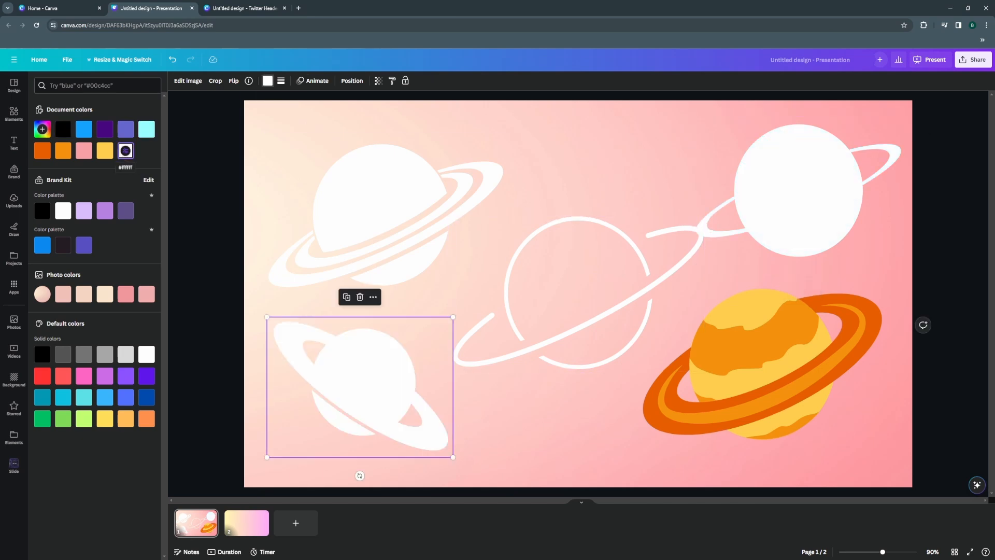
left_click(762, 363)
left_click(125, 151)
left_click(280, 81)
left_click(126, 150)
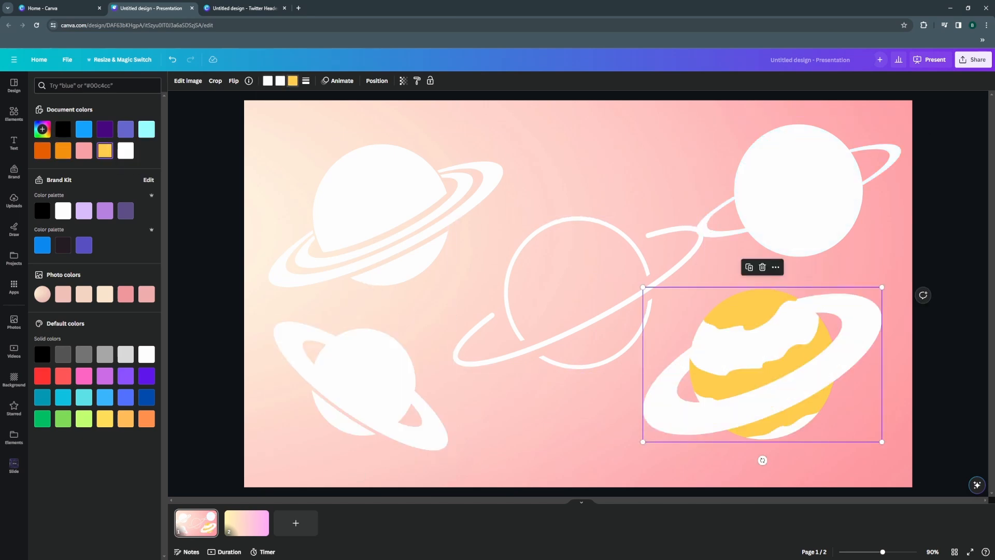
left_click(293, 81)
left_click(125, 150)
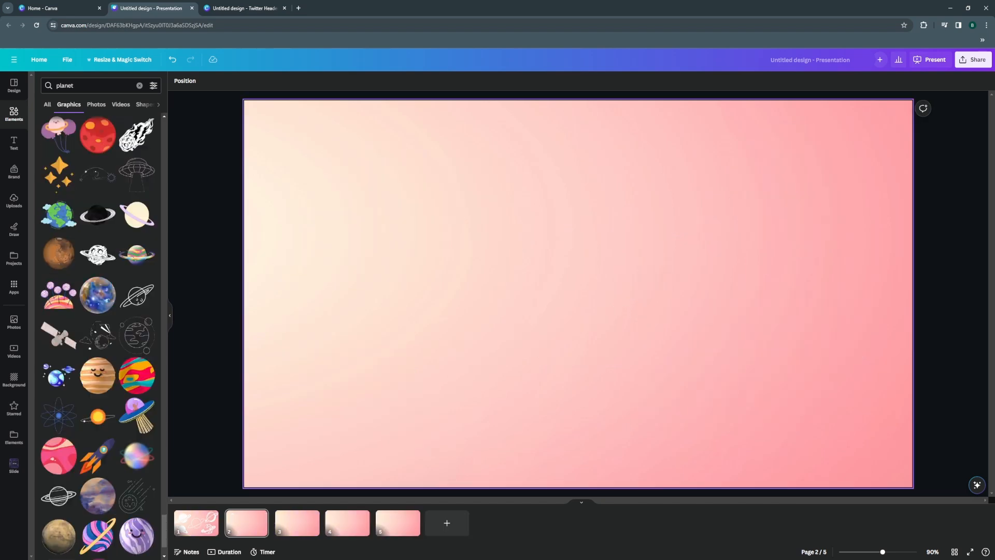
Paste the white double-ringed planet onto the empty pink second slide and shrink it into the slide's upper-left corner.
right_click(386, 270)
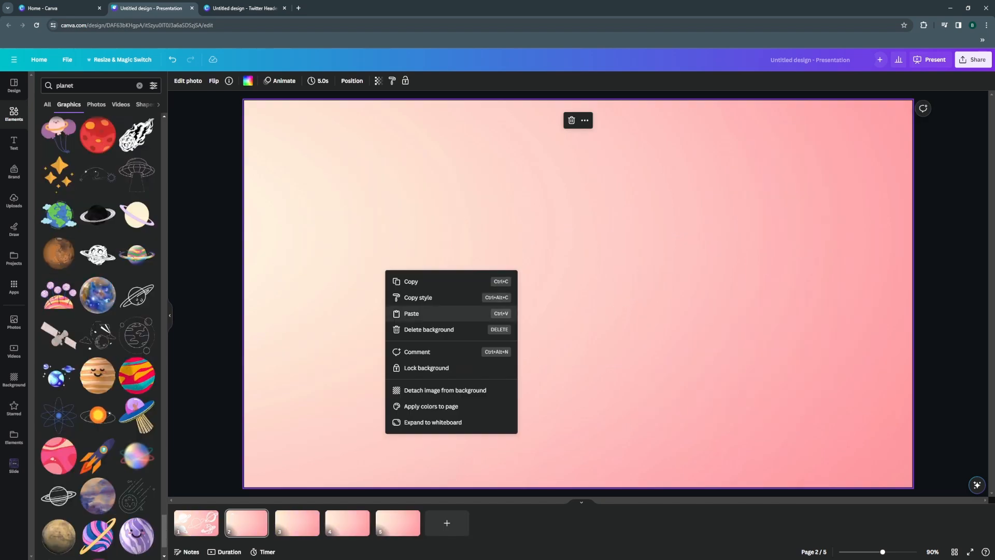
left_click(401, 317)
left_click_drag(507, 290, 270, 117)
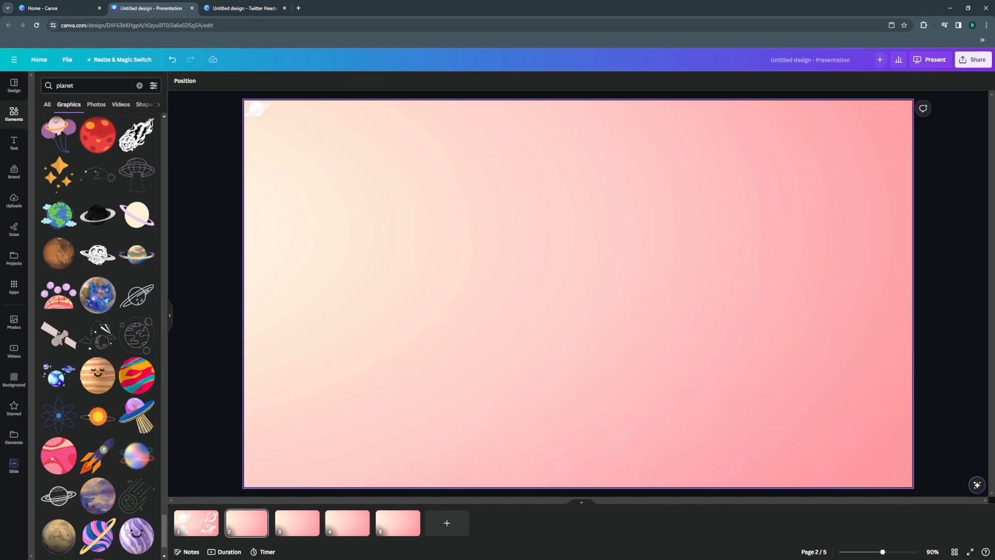
Add two copies of the small white planet beside it along the slide's top edge, all at equal spacing.
right_click(259, 106)
left_click(285, 117)
right_click(331, 191)
left_click(357, 233)
left_click_drag(262, 113, 295, 109)
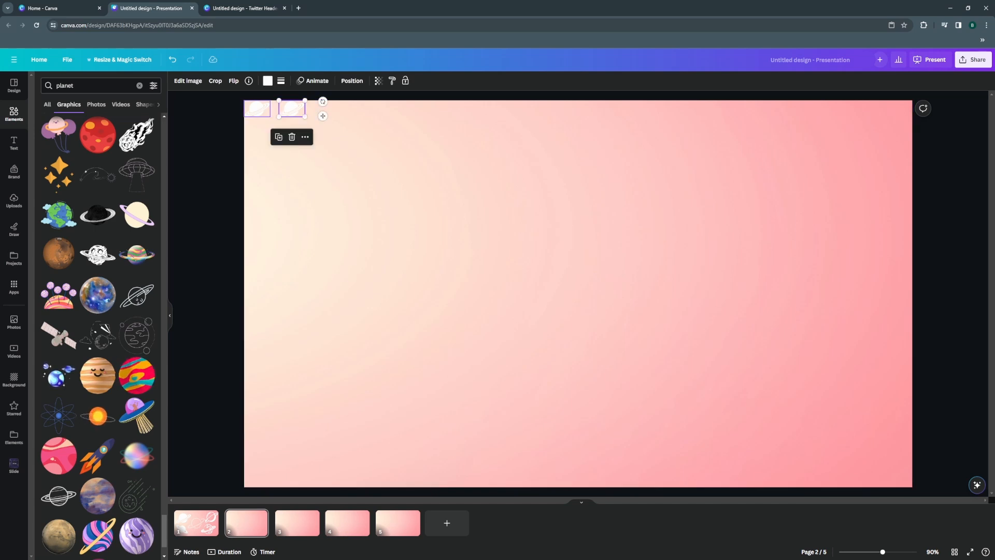
left_click(279, 137)
left_click_drag(297, 114, 326, 108)
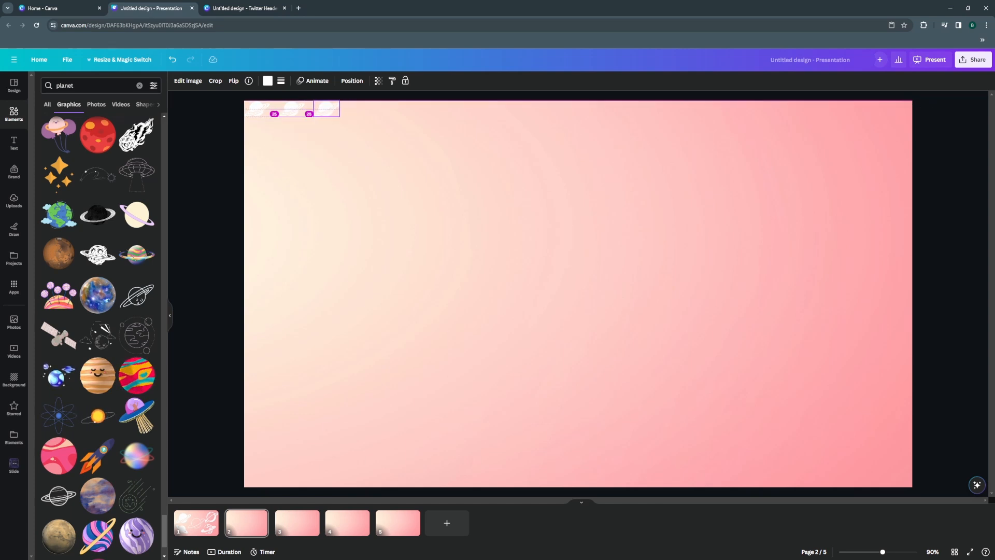
left_click_drag(326, 108, 326, 109)
Duplicate the planet repeatedly at the same spacing until the row runs past the slide's right edge.
key("ctrl+d")
key("ctrl+d")
key("ctrl+d")
key("ctrl+d")
key("ctrl+d")
key("ctrl+d")
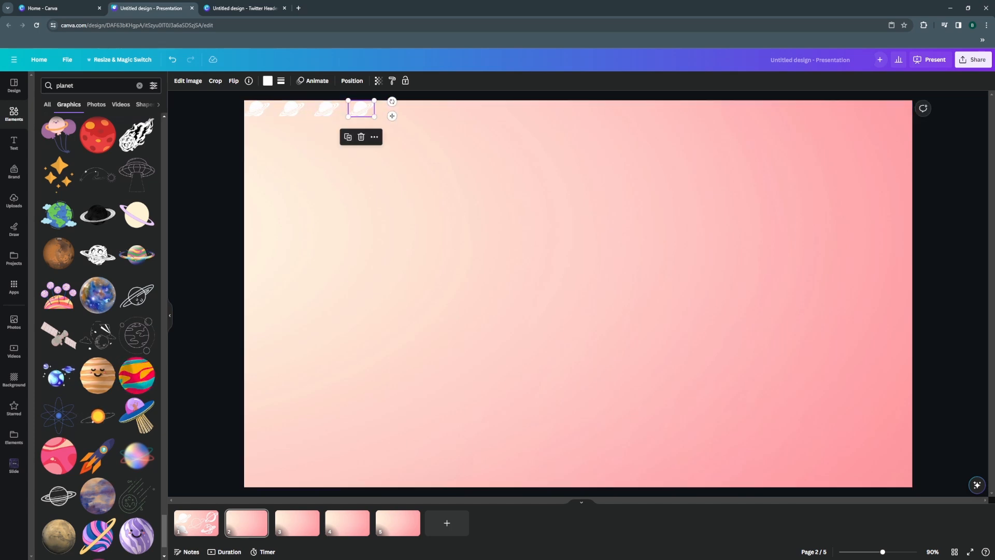
key("ctrl+d")
key("ctrl+d")
key("ctrl+d")
key("ctrl+d")
key("ctrl+d")
key("ctrl+d")
key("ctrl+d")
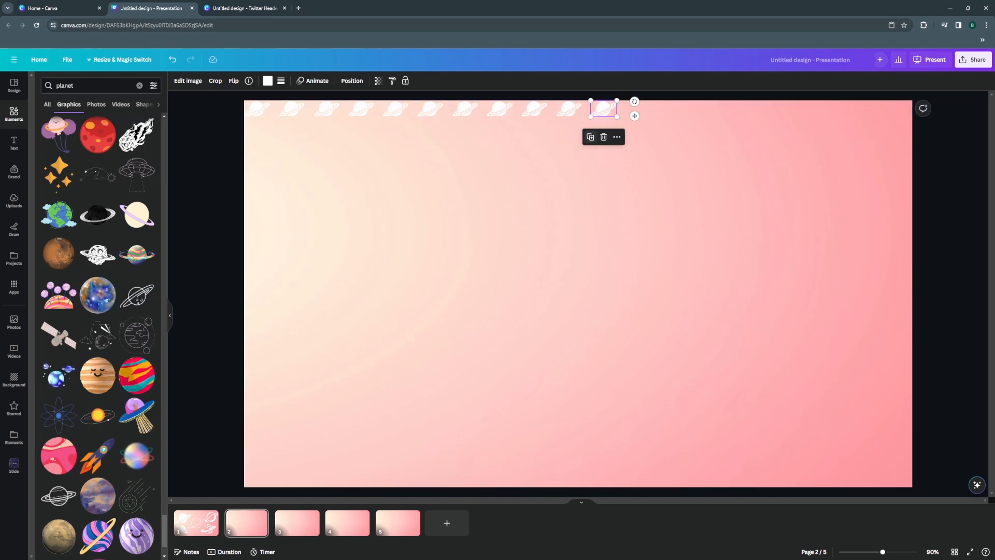
key("ctrl+d")
key("ctrl+d")
key("ctrl+d")
key("ctrl+d")
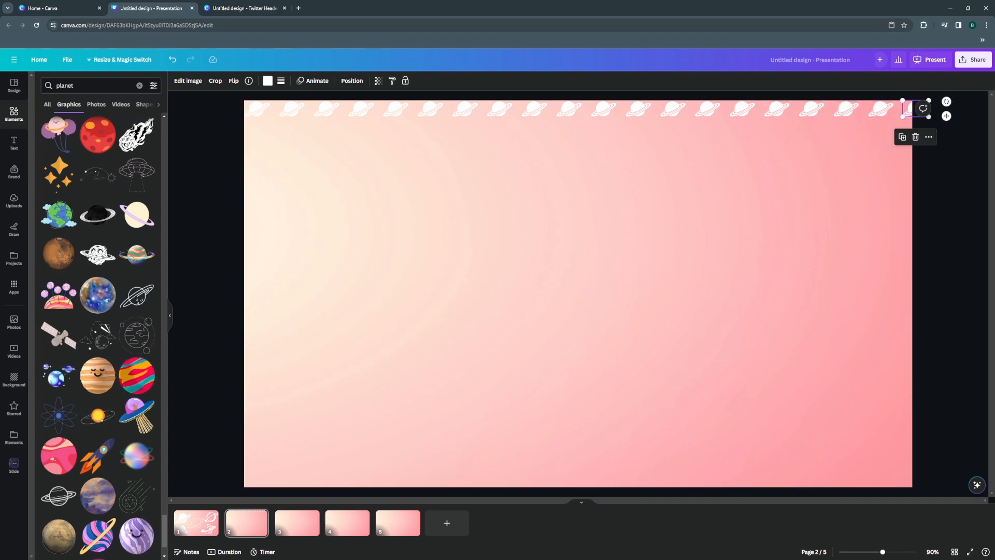
Select the whole top row of planets and shift it slightly left so it overlaps the slide's left edge.
left_click_drag(950, 110, 248, 107)
left_click_drag(569, 108, 561, 108)
left_click(564, 207)
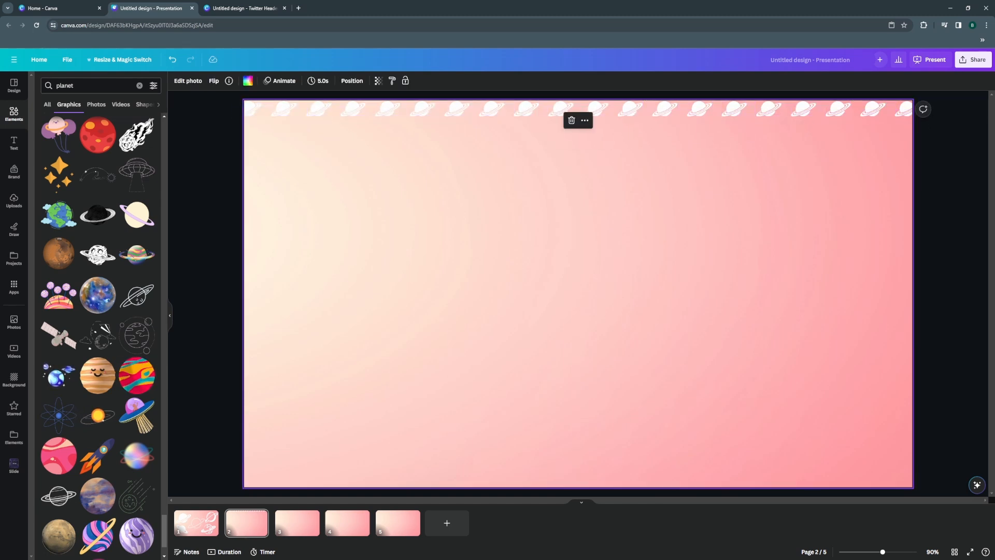
Copy the second planet of the top row and place the pasted copy midway between the first two planets.
left_click(283, 109)
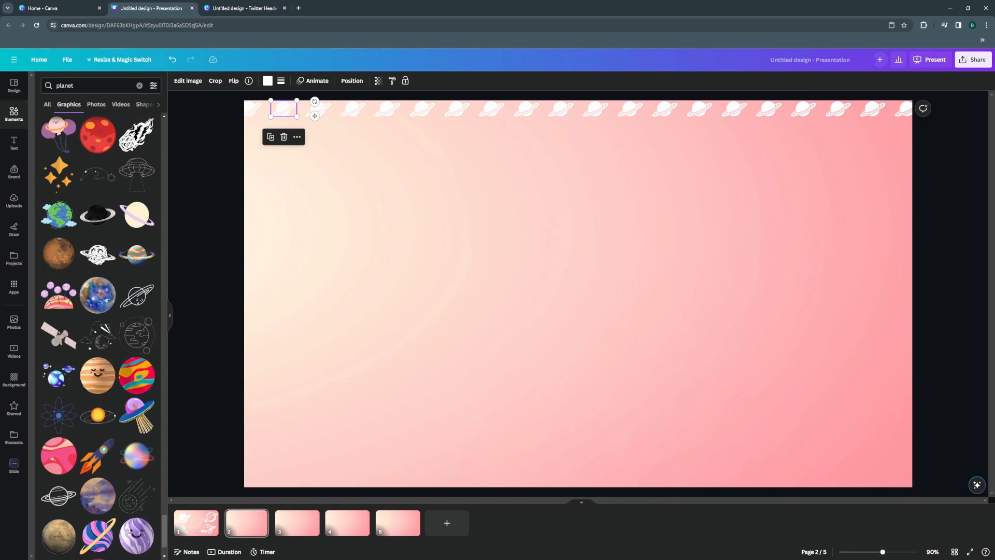
left_click_drag(882, 552, 900, 552)
left_click_drag(694, 500, 484, 500)
scroll(484, 414, "up", 5)
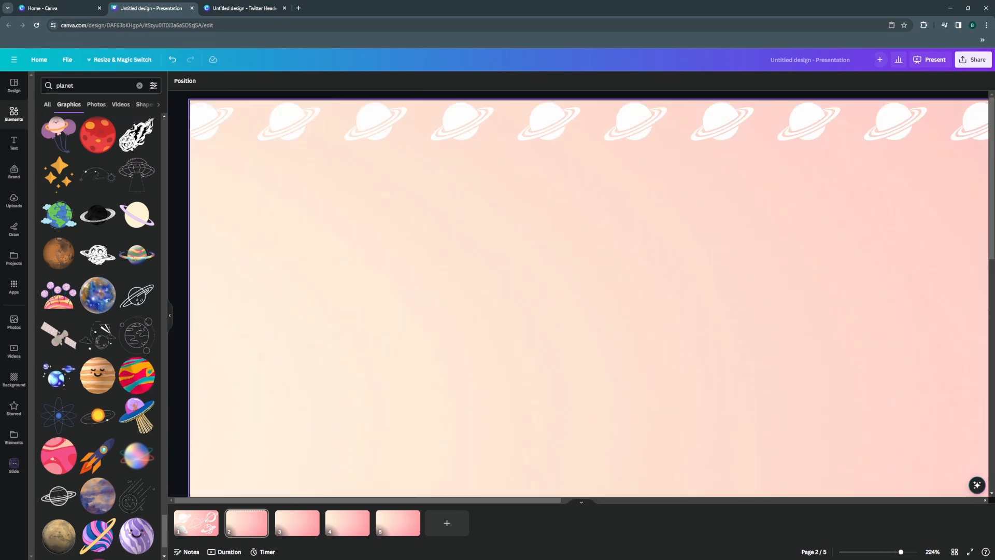
right_click(280, 123)
left_click(300, 133)
right_click(273, 212)
left_click(299, 255)
left_click_drag(305, 135, 246, 120)
Nudge the copied planet straight down below the top row to start a staggered second row.
key("Down")
key("Down")
key("Down")
key("Down")
key("Down")
key("Down")
key("Down")
key("Down")
key("Down")
key("Down")
key("Down")
key("Down")
key("Down")
key("Down")
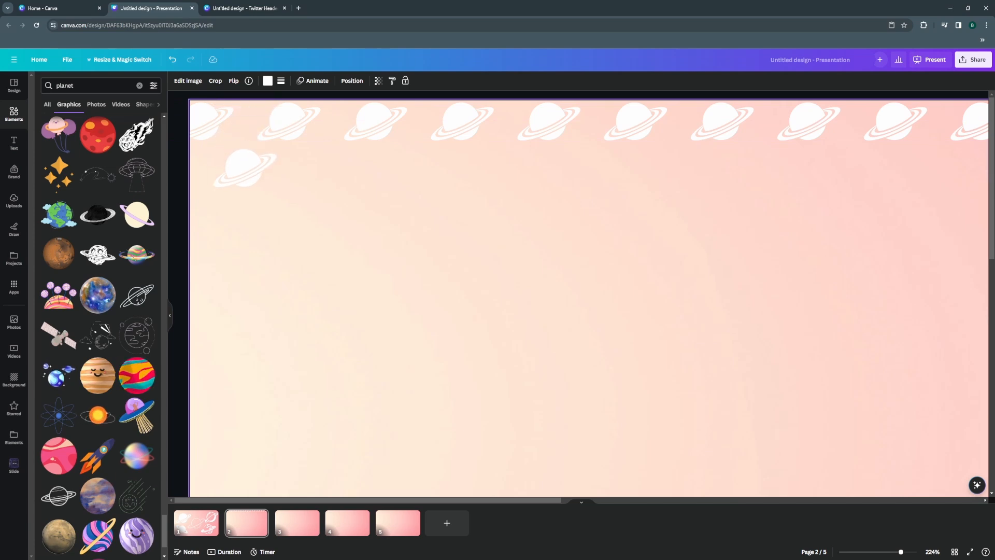
key("Up")
key("Up")
key("Up")
key("Up")
key("Up")
key("Up")
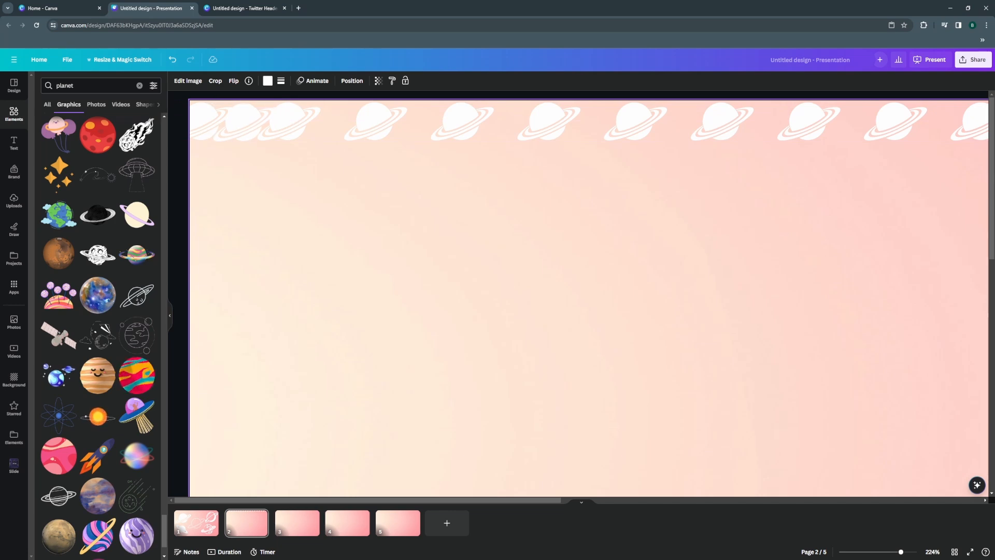
key("Down")
key("Down")
key("Down")
key("Down")
key("Down")
key("Down")
key("Down")
key("Down")
key("Down")
key("Down")
key("Down")
key("Down")
key("Down")
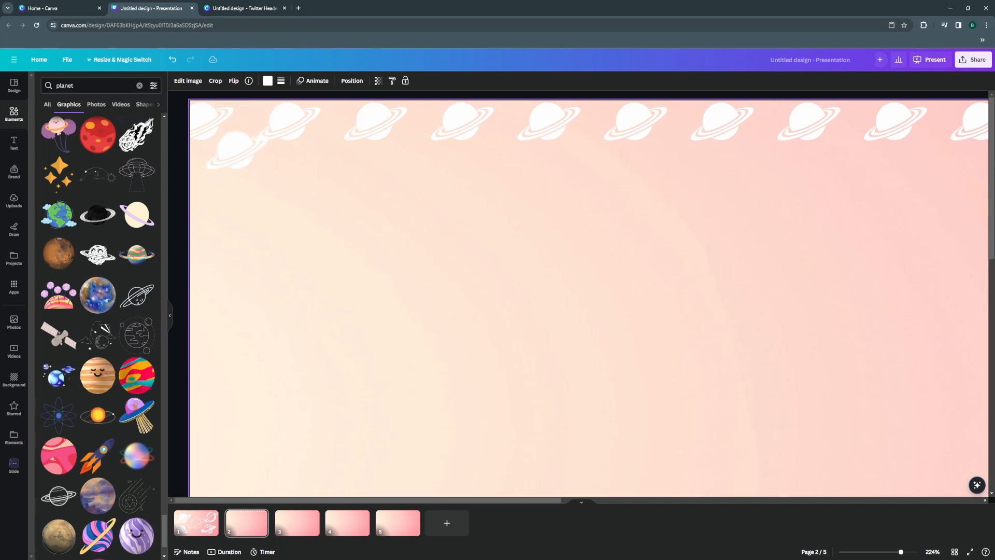
Duplicate the second row's planet at equal spacing until the staggered row spans the full width of the slide.
left_click_drag(234, 179, 413, 179)
left_click(309, 138)
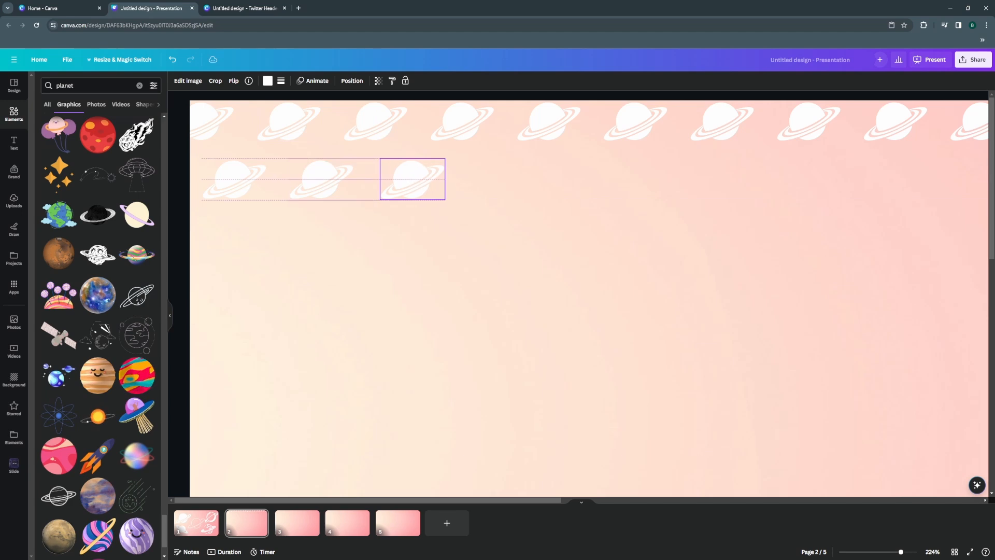
key("ctrl+d")
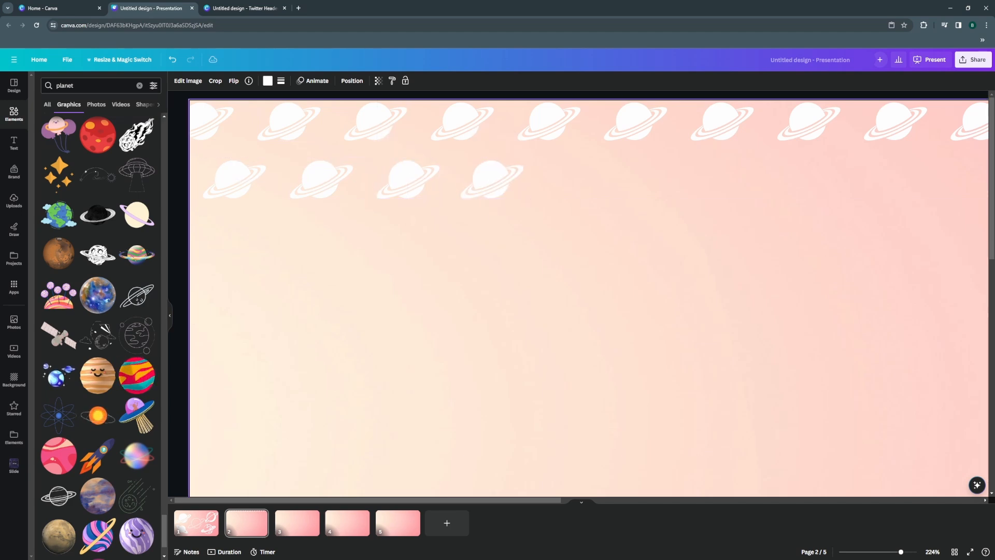
key("ctrl+d")
key("ctrl+d")
key("ctrl+d")
key("ctrl+d")
key("ctrl+d")
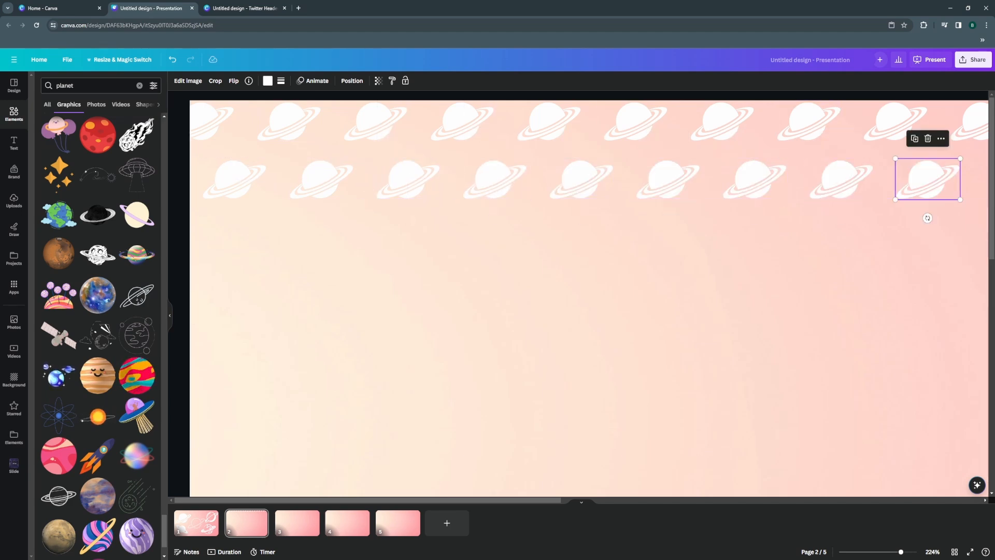
left_click(890, 552)
key("ctrl+d")
key("ctrl+d")
key("ctrl+d")
key("ctrl+d")
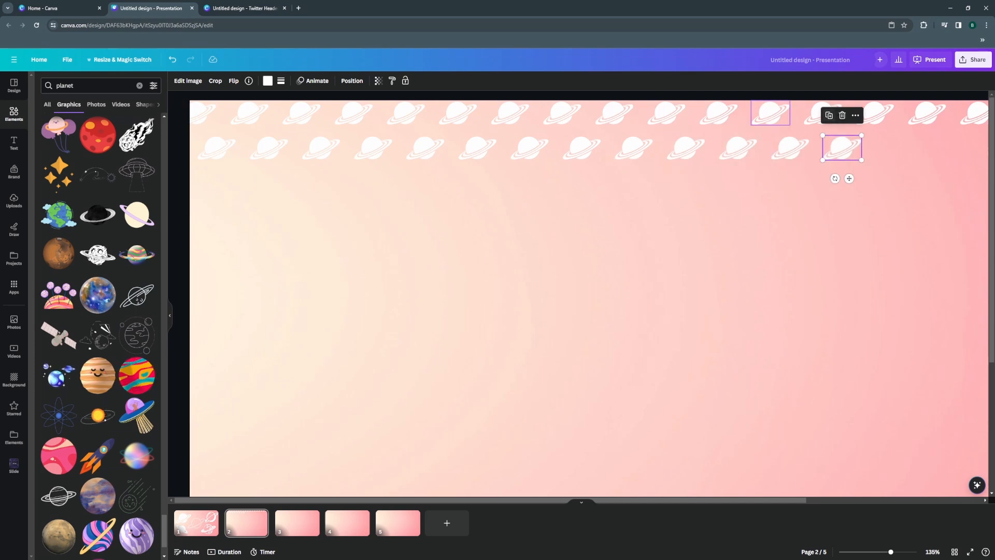
left_click(829, 115)
left_click(881, 115)
left_click(933, 115)
left_click(950, 115)
left_click_drag(891, 552, 884, 552)
left_click(821, 105)
left_click(859, 105)
left_click(896, 105)
left_click(881, 208)
Duplicate both planet rows together and stack the copies below at even spacing until the pattern fills the slide.
left_click_drag(972, 144, 206, 105)
left_click(585, 163)
left_click_drag(590, 142, 585, 174)
left_click(585, 218)
left_click(584, 132)
left_click(583, 182)
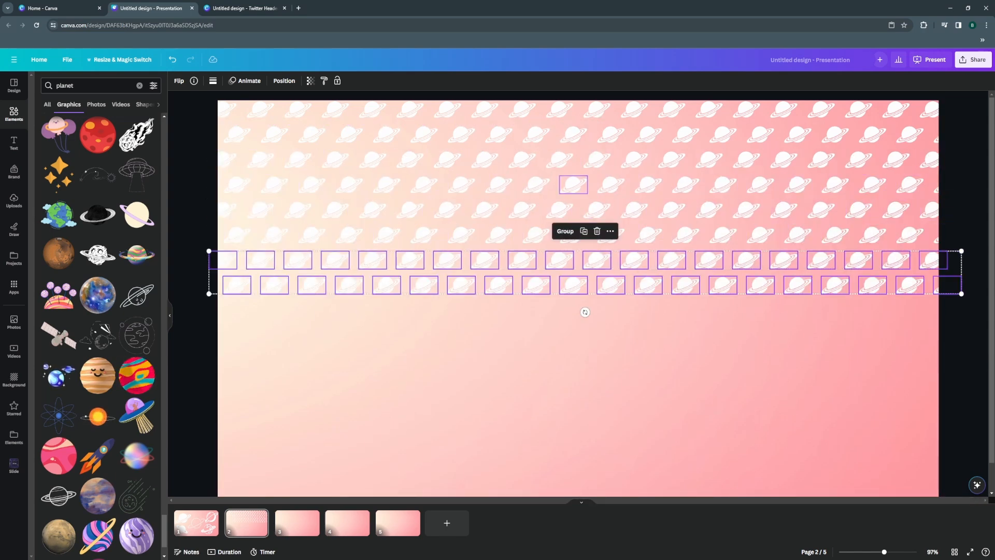
left_click(583, 231)
left_click(584, 282)
left_click(584, 331)
left_click(583, 382)
left_click(584, 401)
scroll(595, 305, "up", 2)
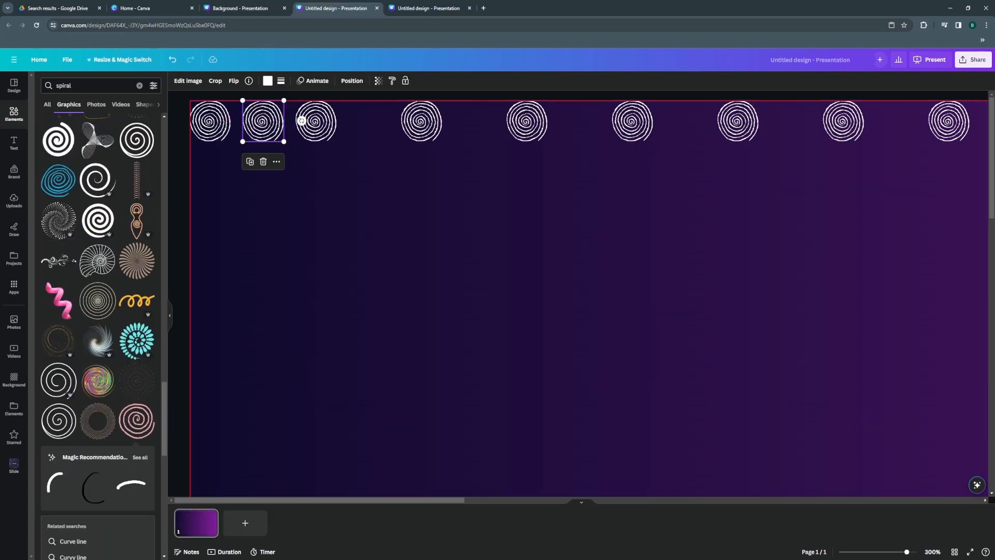
In the dark purple spiral design, place one spiral copy staggered below the top row and another beneath the first spiral for a third row.
left_click_drag(262, 122, 263, 276)
key("shift+Down")
key("shift+Down")
key("shift+Up")
key("ctrl+d")
left_click_drag(234, 157, 210, 288)
left_click_drag(210, 190, 210, 204)
left_click_drag(211, 288, 210, 326)
left_click_drag(210, 204, 210, 227)
Add evenly spaced spiral copies along the staggered second row, midway between the spirals above.
left_click_drag(211, 325, 581, 226)
key("ctrl+d")
left_click(210, 227)
left_click(356, 187)
left_click(462, 187)
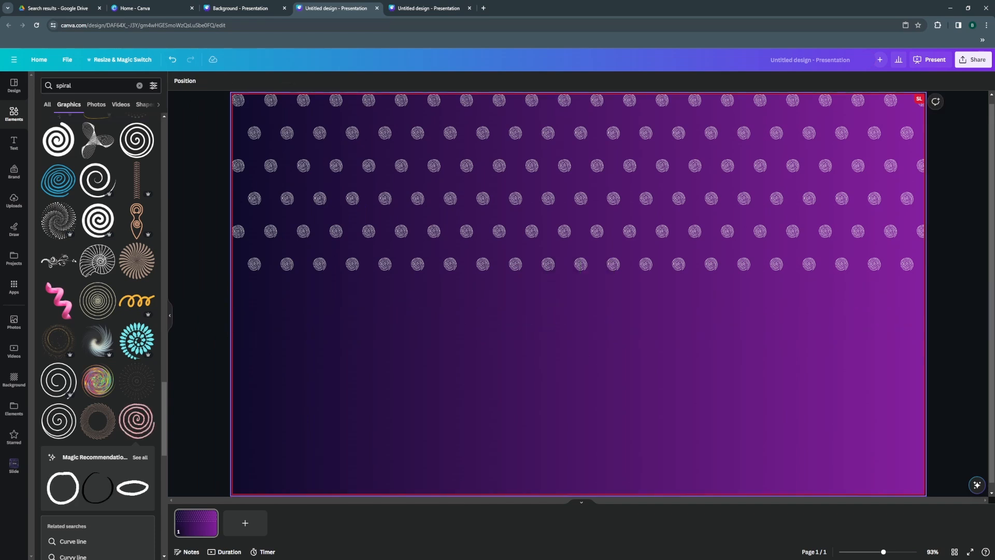
Duplicate the pattern's starting element and stack evenly spaced copies of it down the slide.
left_click(254, 264)
left_click(241, 238)
left_click_drag(259, 270, 244, 518)
left_click(225, 271)
left_click(225, 337)
left_click(225, 403)
Select a full row of the pattern, duplicate it and place the copies at even intervals down the slide.
left_click_drag(254, 223, 936, 239)
left_click(596, 205)
left_click_drag(610, 262, 604, 454)
left_click(596, 271)
left_click(596, 337)
left_click(595, 403)
left_click_drag(610, 460, 604, 519)
Duplicate another pattern element downward and fine-tune the vertical position of its copies.
left_click(254, 264)
left_click(241, 238)
left_click_drag(267, 295, 260, 484)
key("Down")
key("Down")
key("Down")
key("Down")
key("Down")
key("Down")
key("Down")
key("Down")
key("Down")
key("Down")
key("Down")
key("Down")
key("Down")
key("Down")
key("Down")
key("Down")
key("Down")
key("Down")
key("Down")
key("Down")
left_click(241, 304)
key("Up")
left_click(242, 369)
Select a row of pattern elements, duplicate it and place the copy directly below.
left_click_drag(275, 258, 919, 271)
key("ctrl+d")
left_click_drag(609, 294, 604, 354)
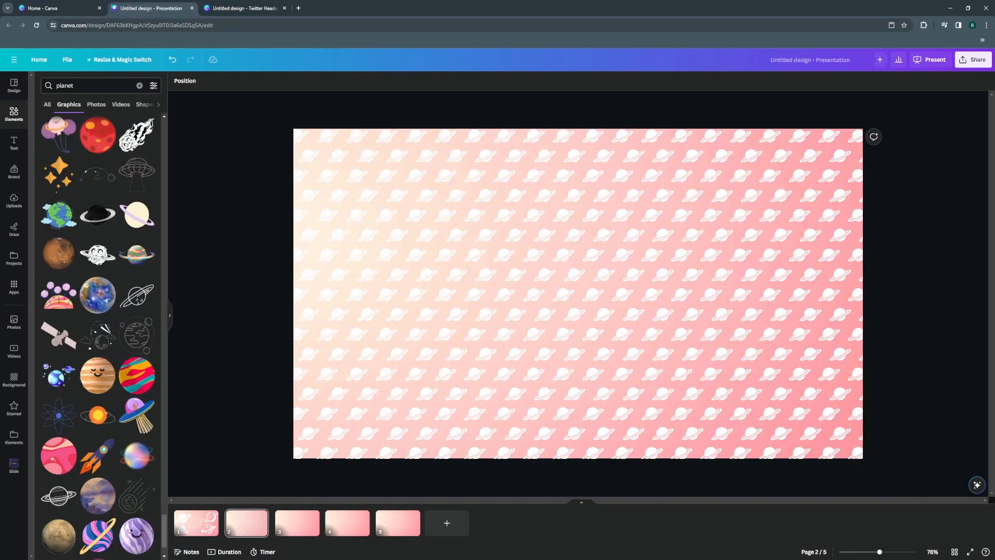
Select all the small planets on the pink pattern slide and set their transparency to 59.
left_click_drag(887, 471, 251, 117)
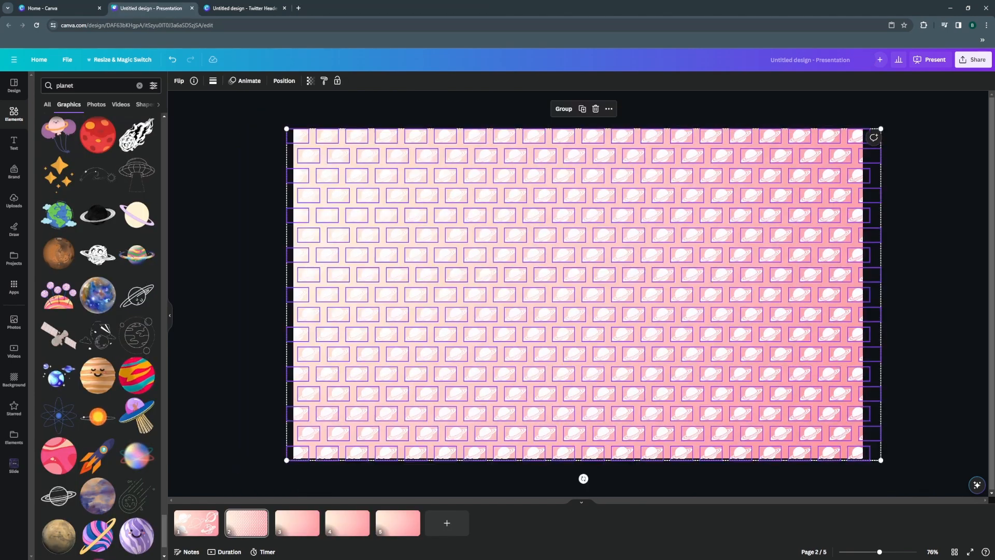
left_click(310, 81)
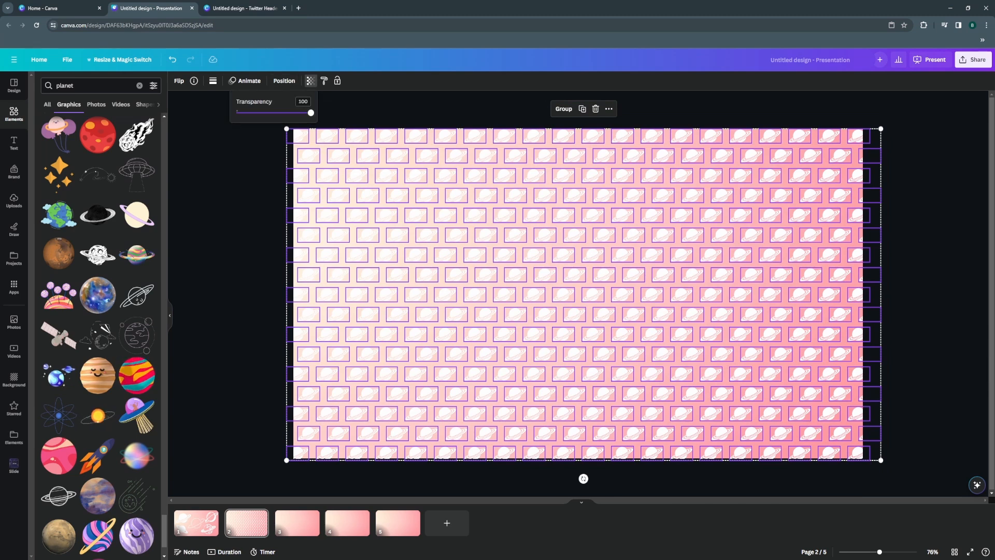
left_click_drag(300, 113, 285, 113)
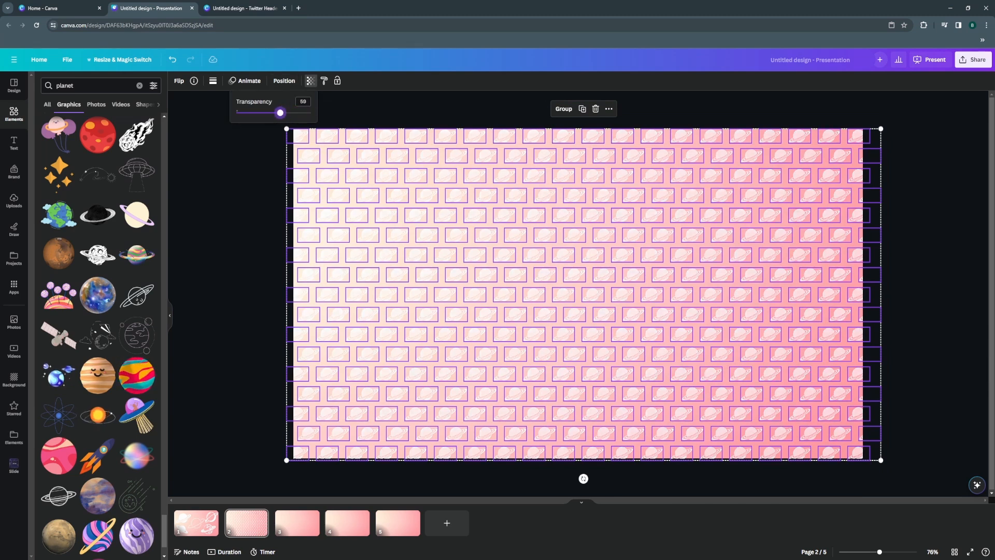
left_click(234, 171)
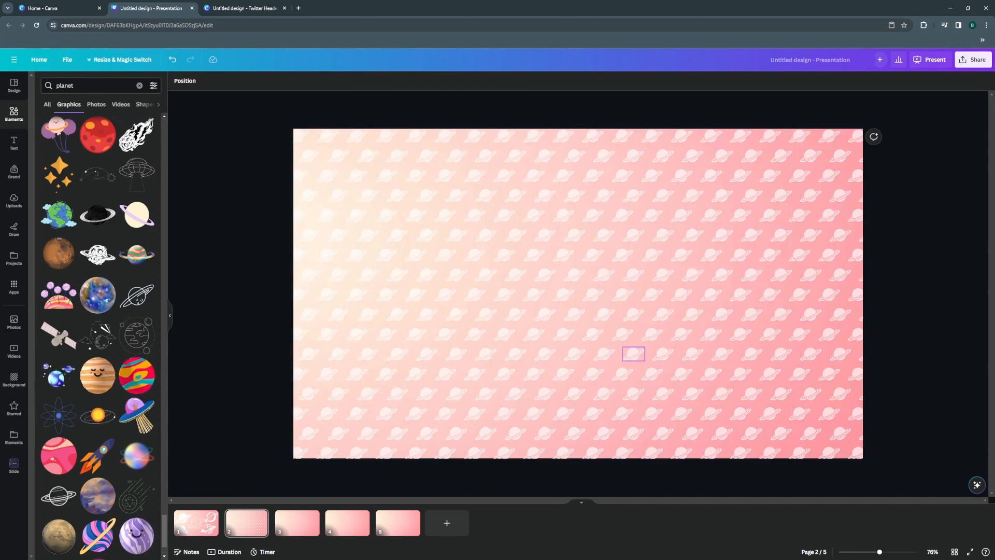
Group all the small planets on the pink slide and rotate the group slightly clockwise.
key("ctrl+a")
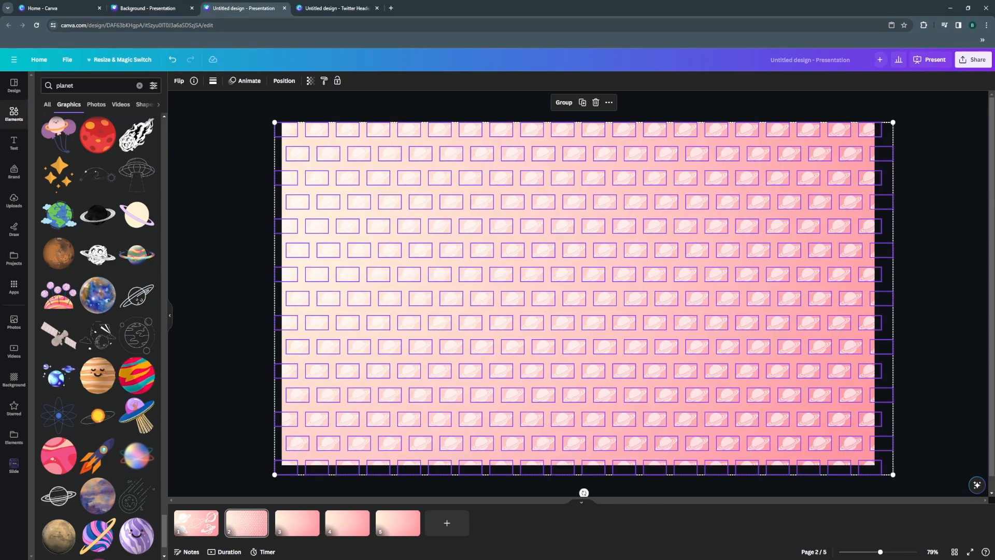
key("ctrl+g")
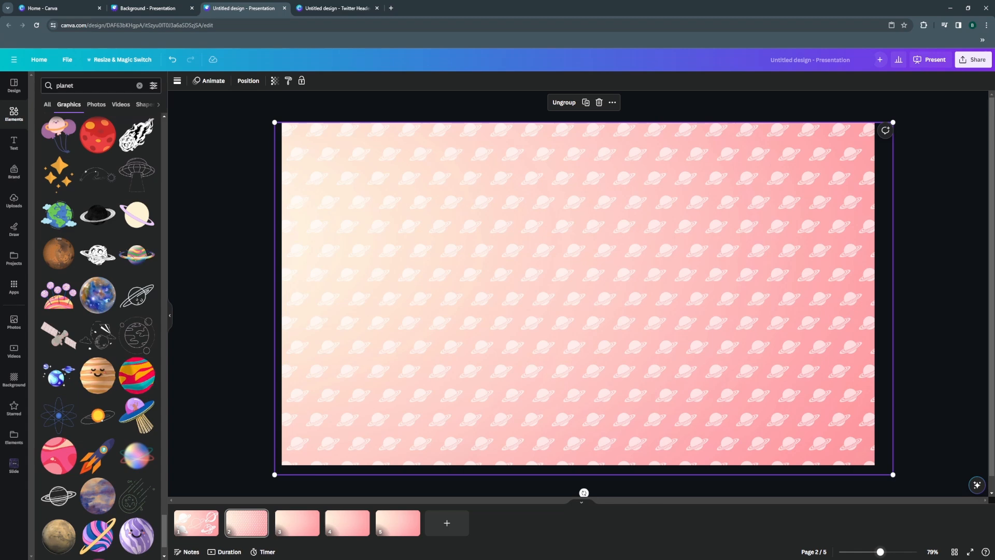
scroll(578, 293, "down", 6)
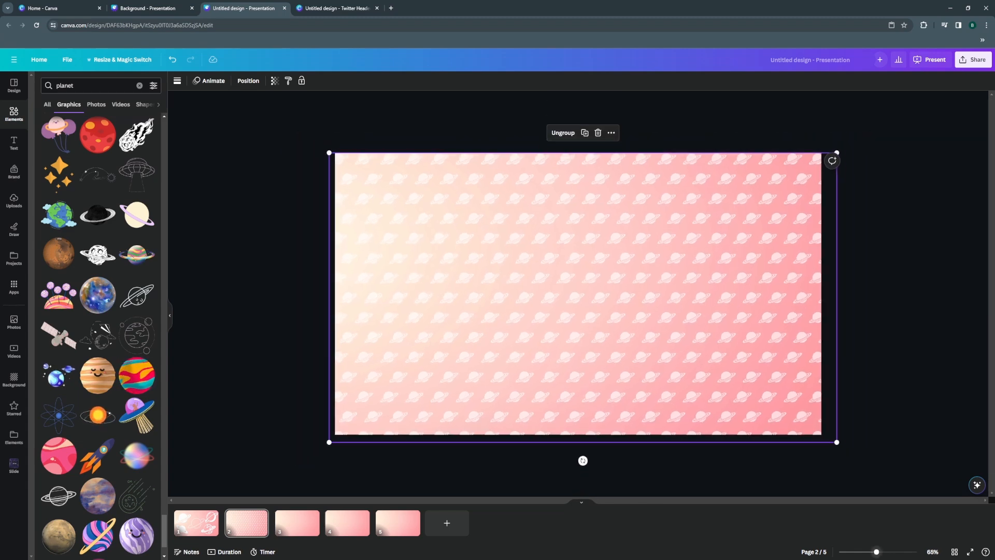
mouse_move(583, 460)
left_mouse_down()
mouse_move(591, 473)
mouse_move(544, 458)
mouse_move(563, 459)
left_mouse_up()
scroll(579, 294, "down", 2)
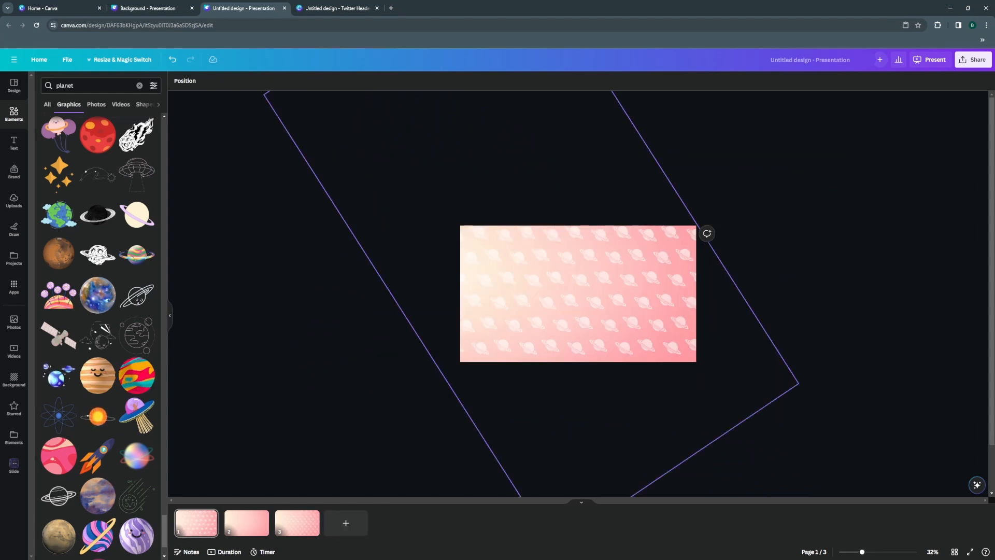
Rotate the enlarged planet pattern group and reposition it so it covers every corner of the page.
left_click(562, 326)
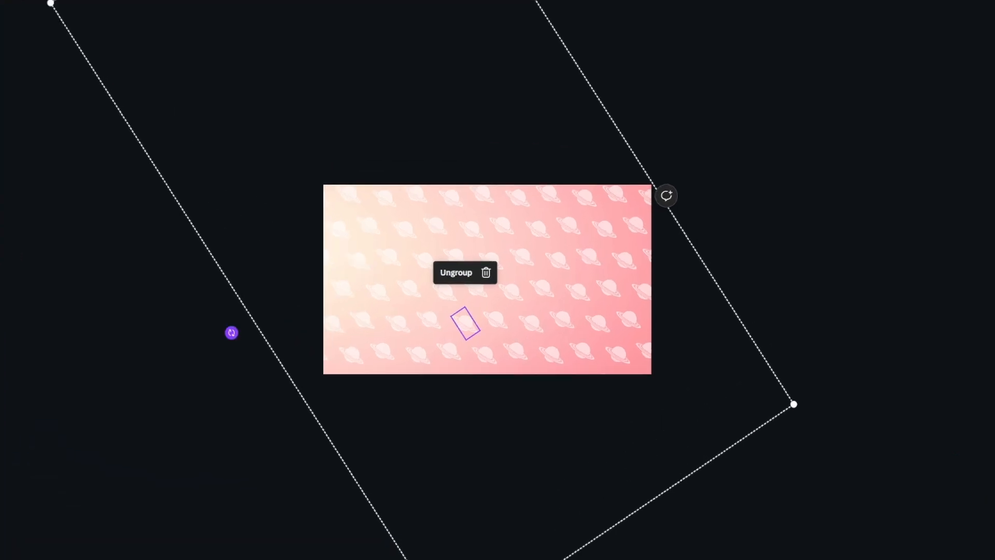
left_click_drag(394, 332, 413, 341)
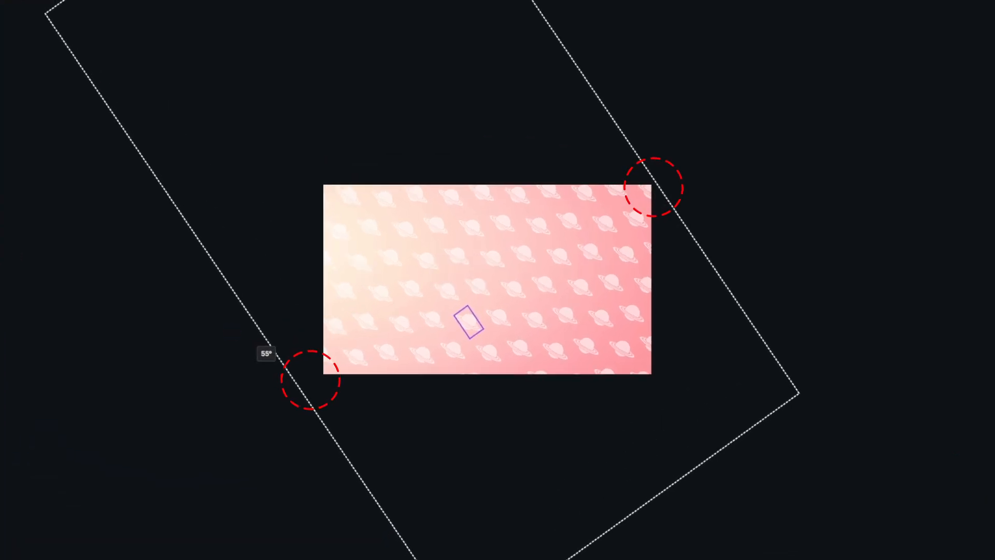
left_click_drag(265, 353, 195, 338)
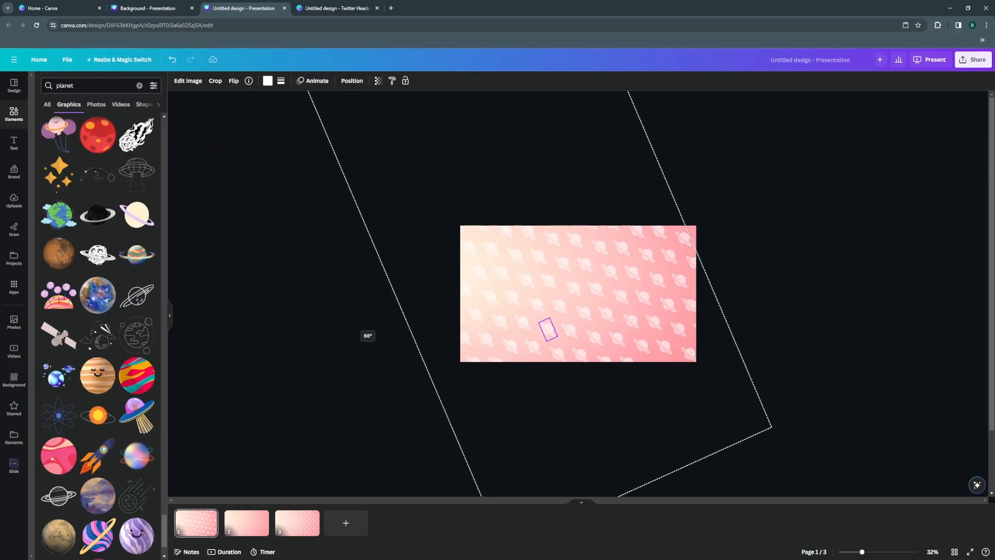
mouse_move(357, 321)
left_mouse_down()
mouse_move(380, 358)
mouse_move(361, 323)
left_mouse_up()
left_click_drag(552, 329, 564, 331)
key("Escape")
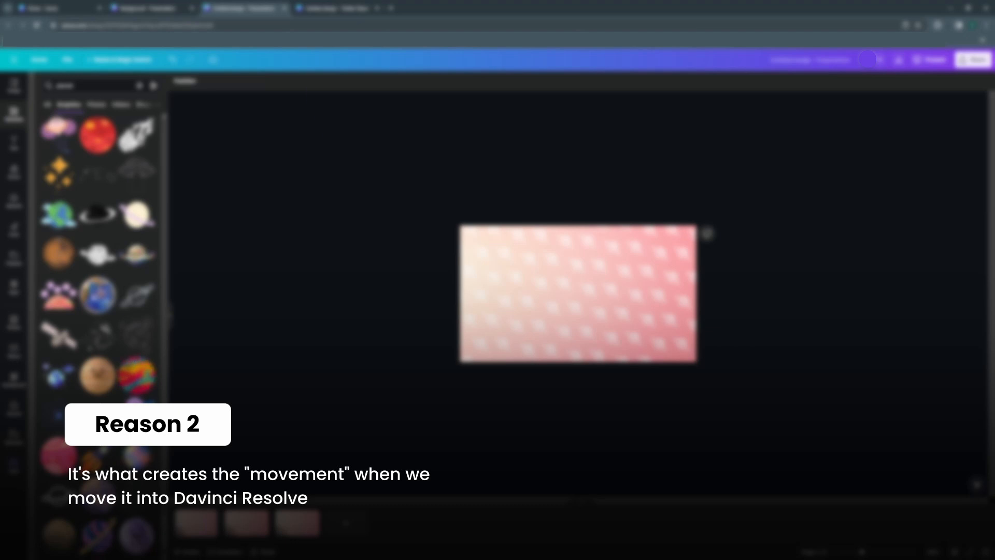
scroll(577, 293, "up", 6)
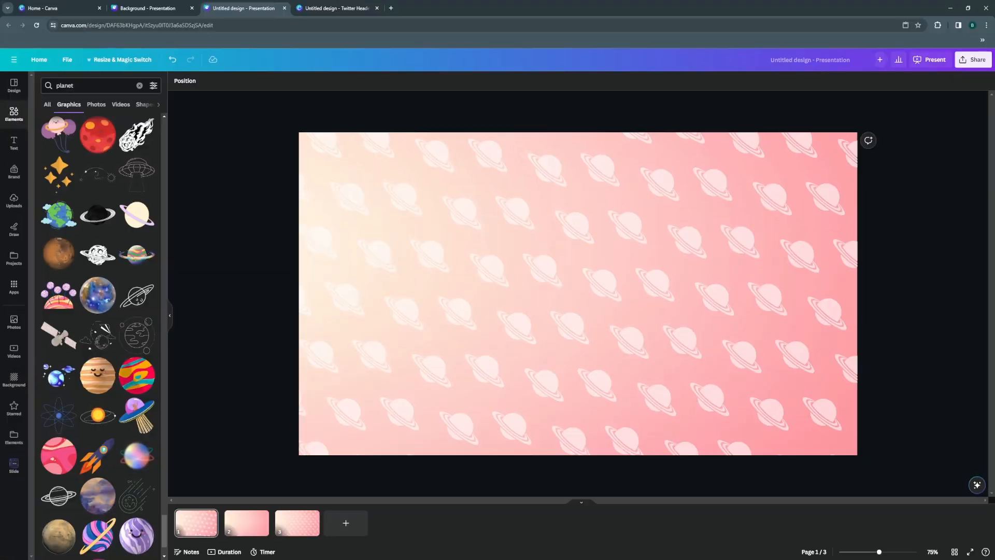
Download only the planet pattern group as a PNG with a transparent background.
left_click(577, 293)
left_click(209, 81)
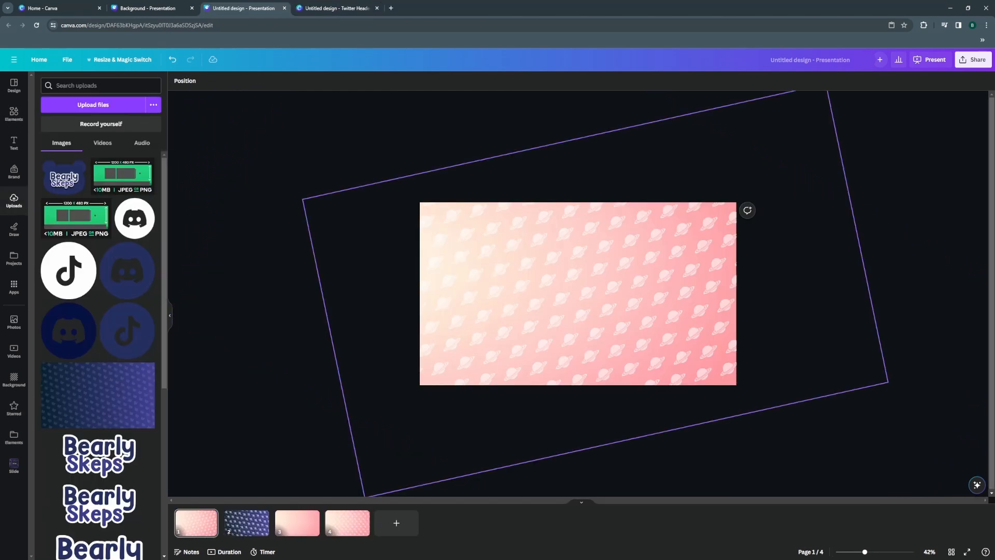
left_click(623, 106)
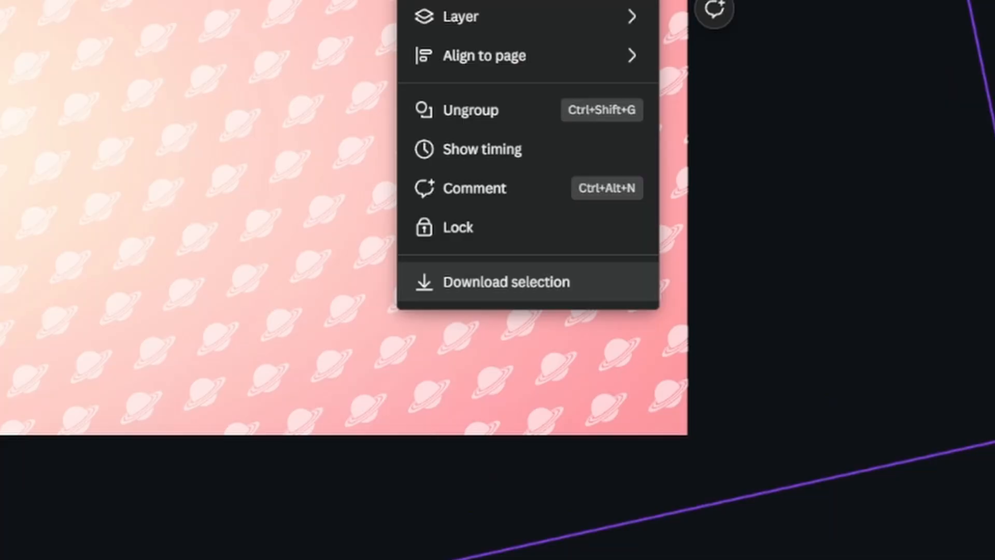
left_click(507, 282)
left_click(841, 162)
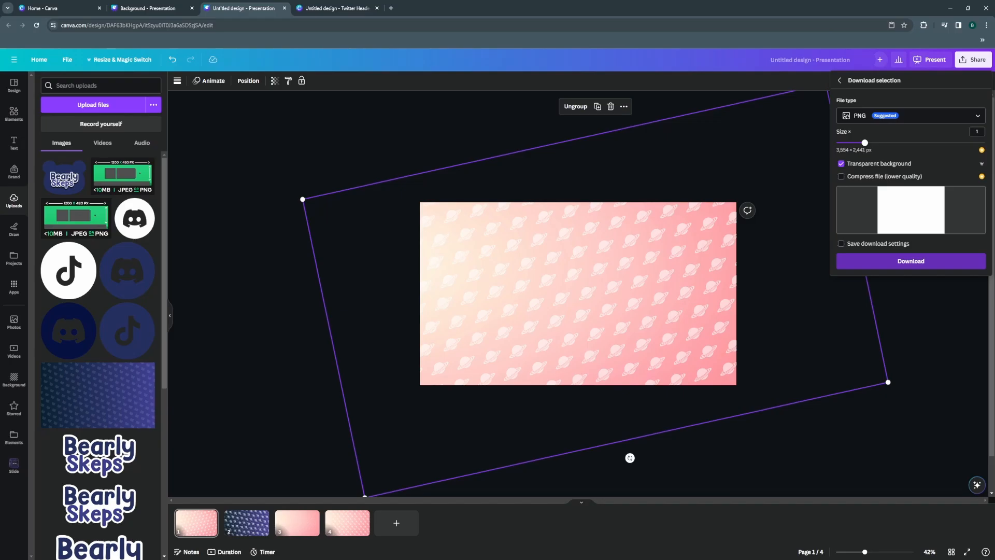
left_click(823, 383)
left_click(622, 466)
left_click(259, 415)
Delete the planet pattern from page 1 and download the plain gradient design as a PNG.
left_click(611, 107)
left_click(973, 59)
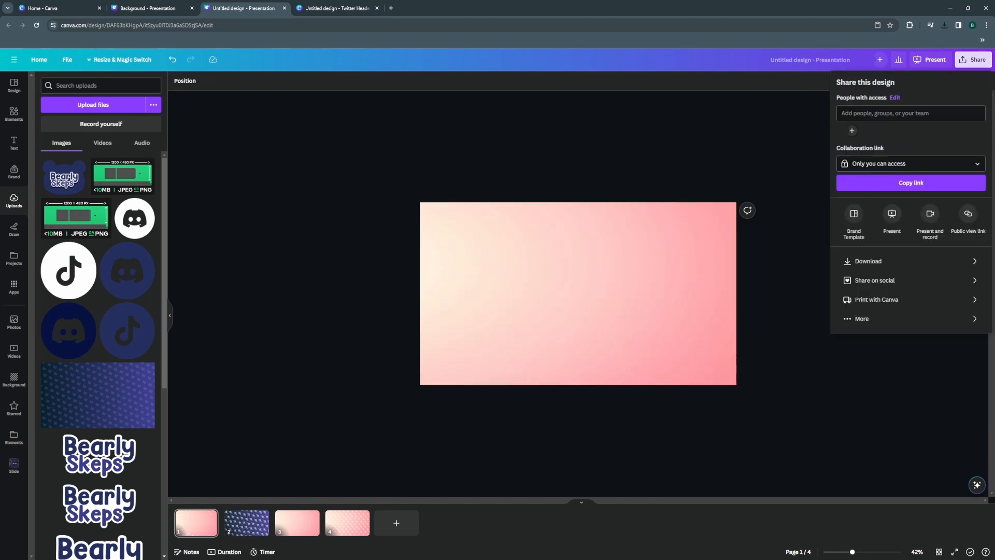
left_click(910, 261)
left_click(910, 115)
scroll(906, 178, "down", 2)
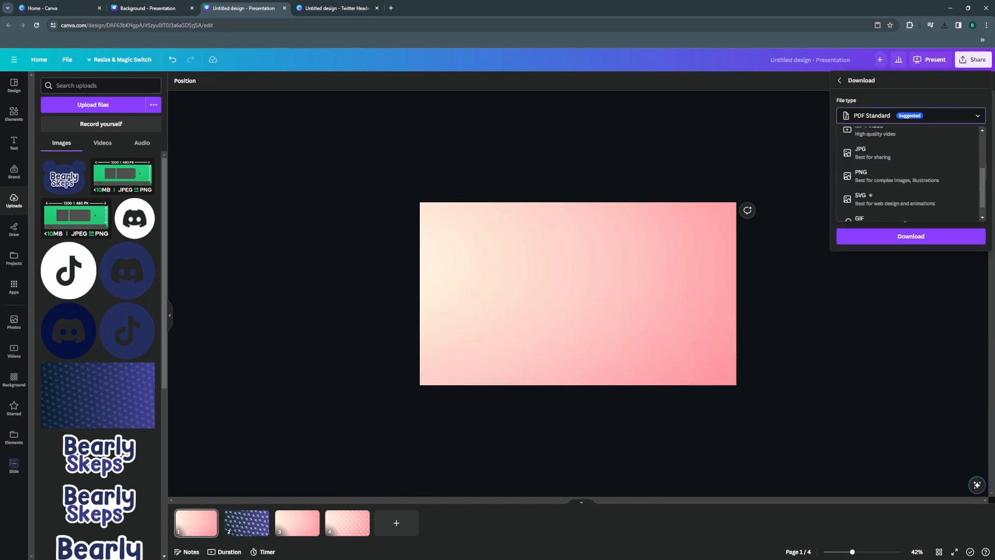
left_click(896, 176)
left_click(910, 269)
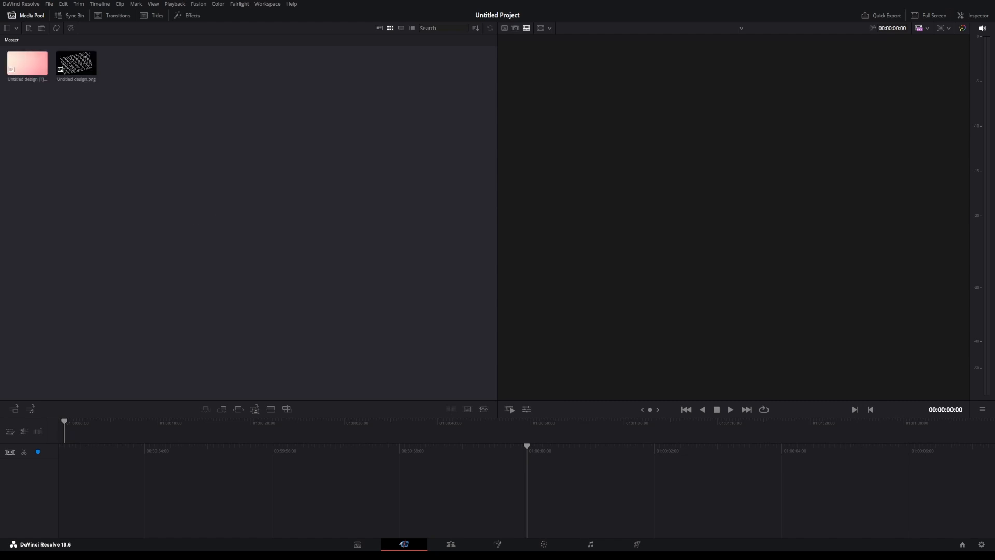
In DaVinci Resolve's Edit page, extend the gradient image on the timeline to 30 seconds and stack the planet pattern above it at equal length.
left_click(451, 544)
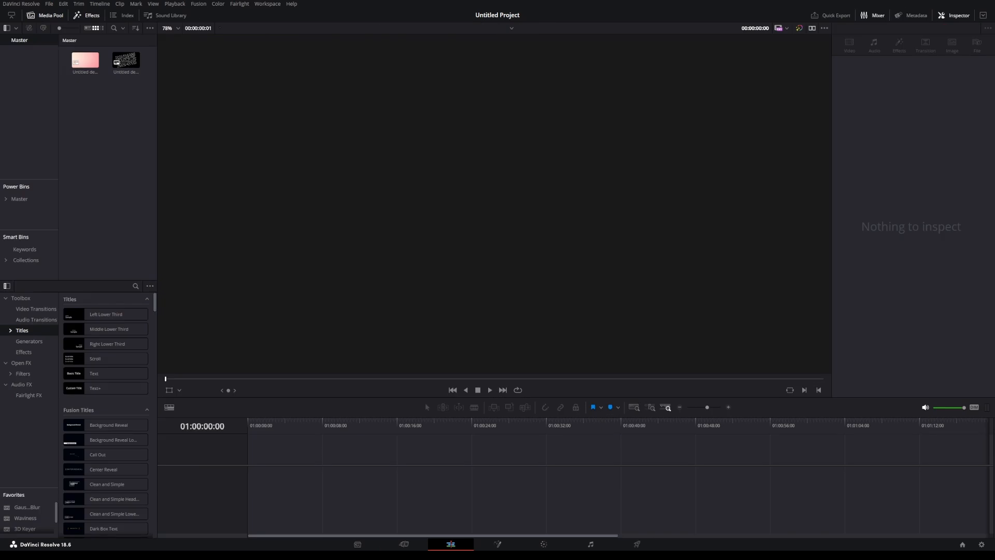
left_click_drag(128, 60, 259, 457)
left_click_drag(249, 422, 388, 422)
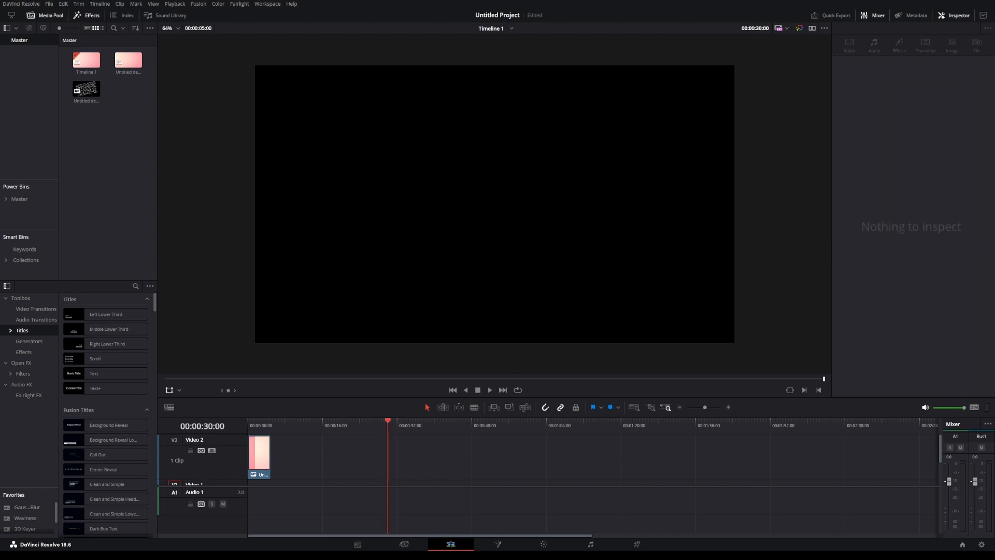
left_click(261, 456)
left_click_drag(270, 456, 387, 456)
left_click_drag(92, 91, 387, 456)
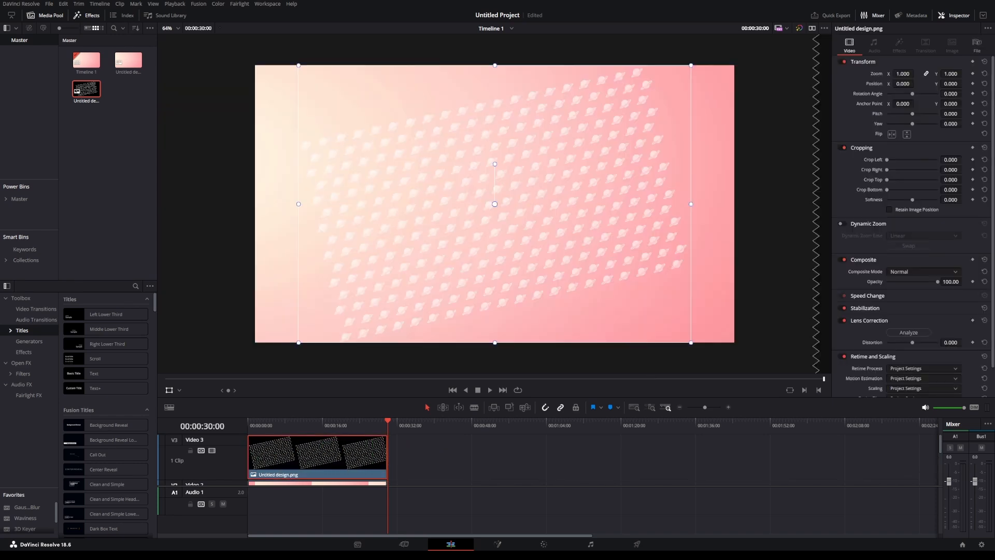
Add a Transform keyframe at the start of the pattern clip, enlarge it to about 2.26 zoom and shift it up and left.
key("Home")
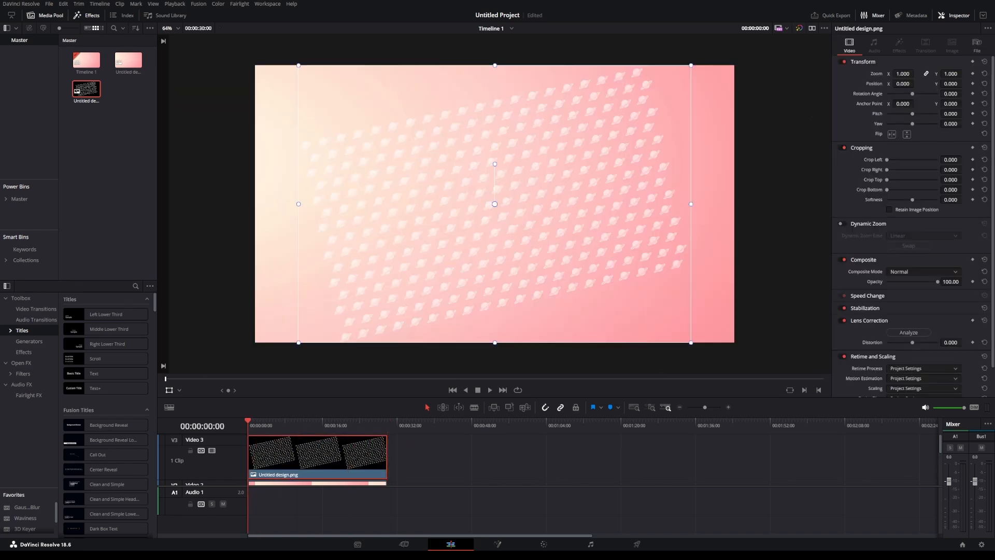
left_click(973, 62)
scroll(494, 203, "down", 6)
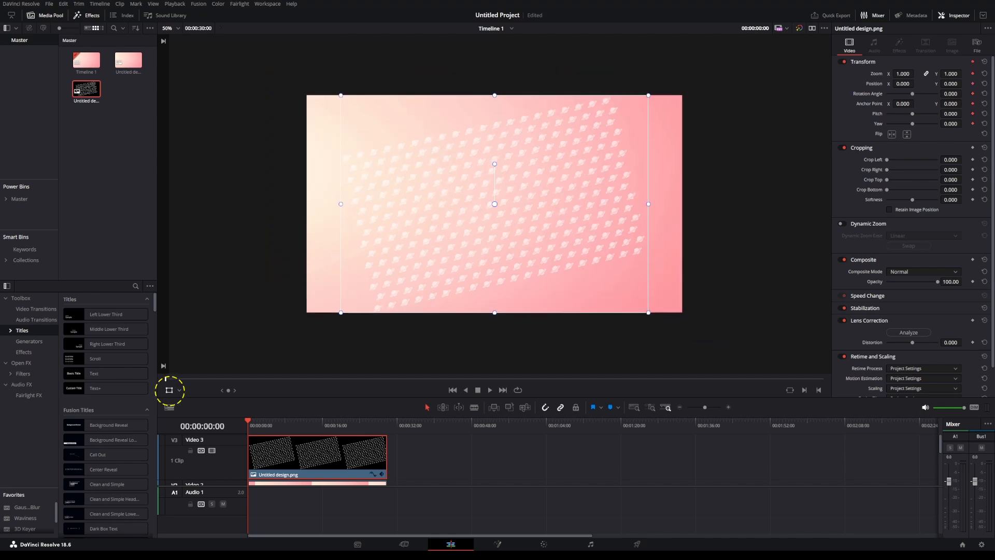
left_click_drag(494, 204, 495, 203)
left_click_drag(641, 308, 824, 436)
left_click_drag(494, 204, 440, 125)
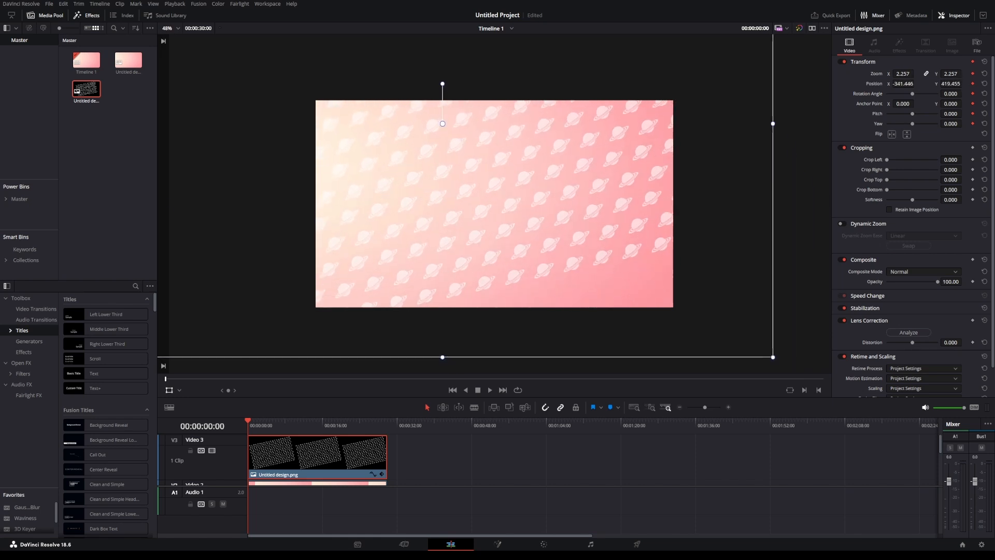
Fine-tune the pattern's zoom to about 2.57 and position to about X -133, Y 325, and lower its opacity to 52.67.
scroll(440, 125, "down", 5)
left_click_drag(642, 284, 690, 314)
left_click_drag(474, 162, 470, 166)
scroll(494, 203, "up", 2)
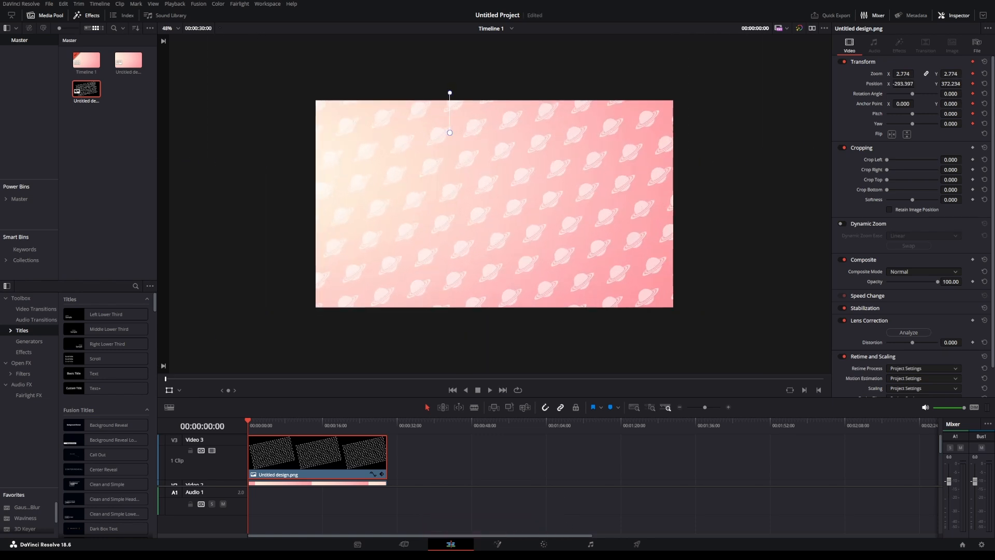
scroll(494, 203, "down", 1)
left_click_drag(764, 365, 741, 349)
left_click_drag(570, 233, 588, 239)
scroll(494, 203, "up", 2)
left_click_drag(875, 281, 856, 281)
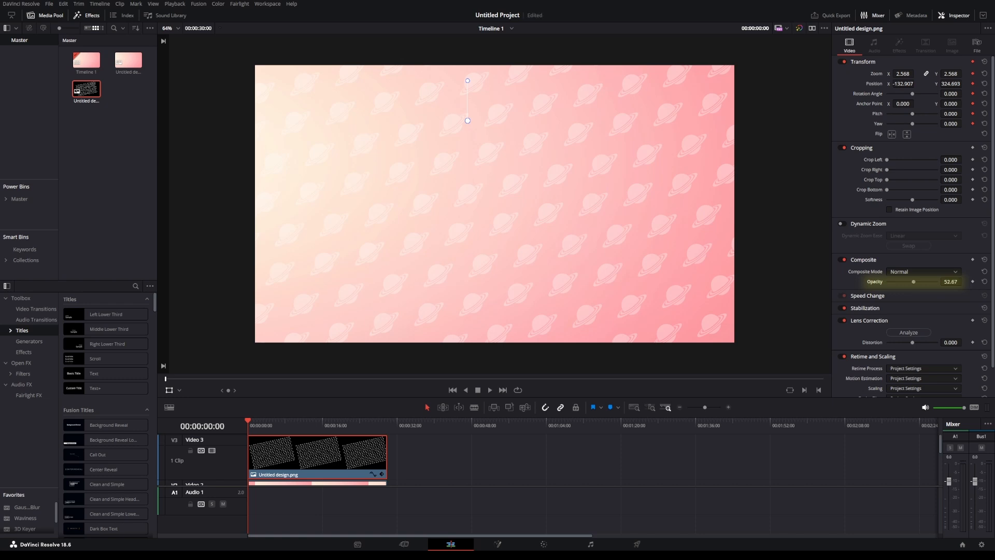
Add a Transform keyframe at 00:00:29:23 and move the pattern diagonally down and right to create its motion path.
scroll(494, 204, "down", 2)
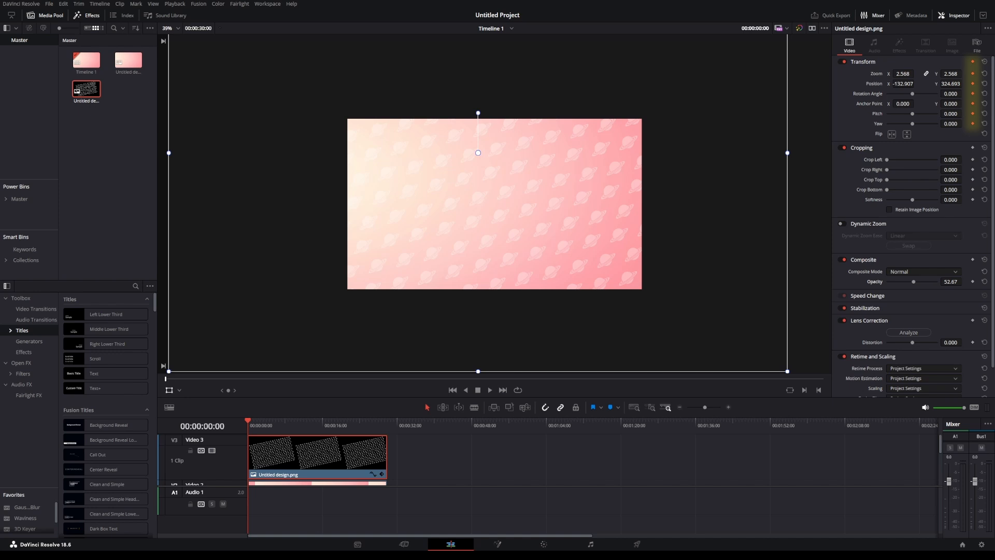
left_click_drag(248, 421, 387, 423)
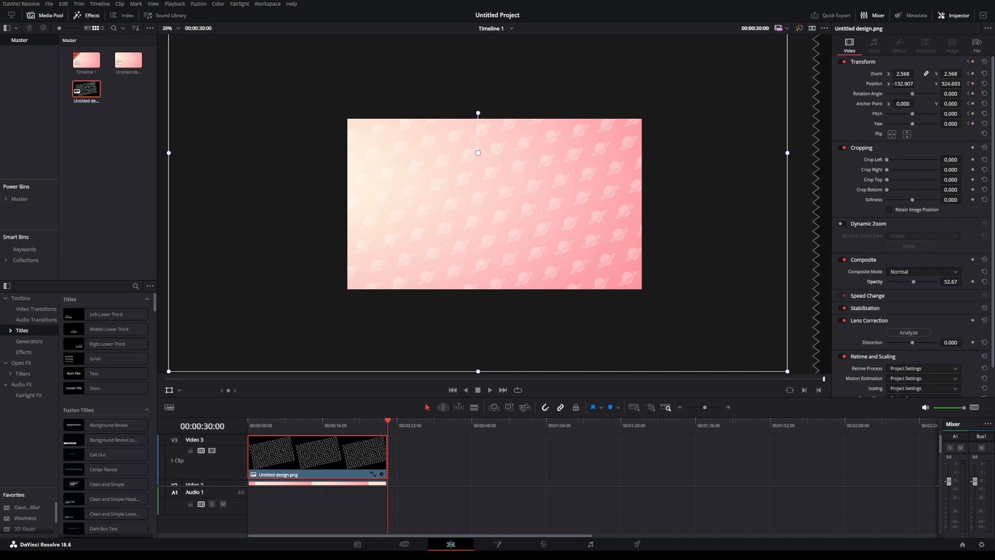
scroll(387, 425, "up", 5)
scroll(387, 425, "up", 2)
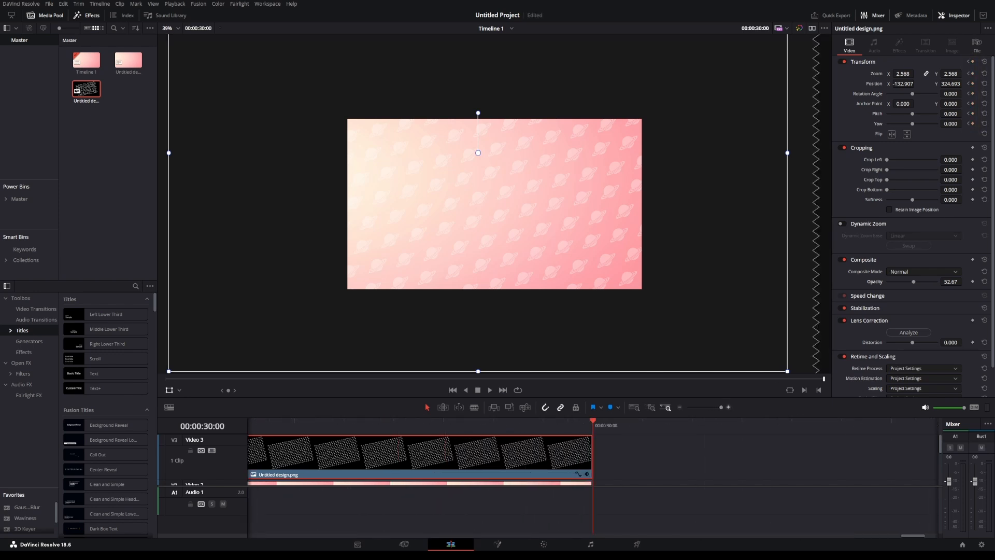
key("Left")
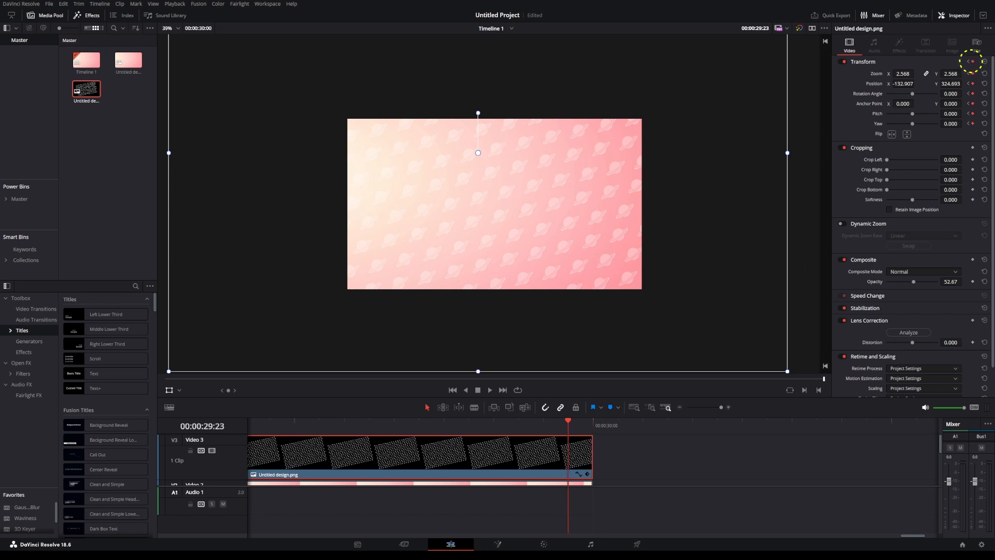
scroll(494, 204, "down", 6)
scroll(495, 204, "up", 3)
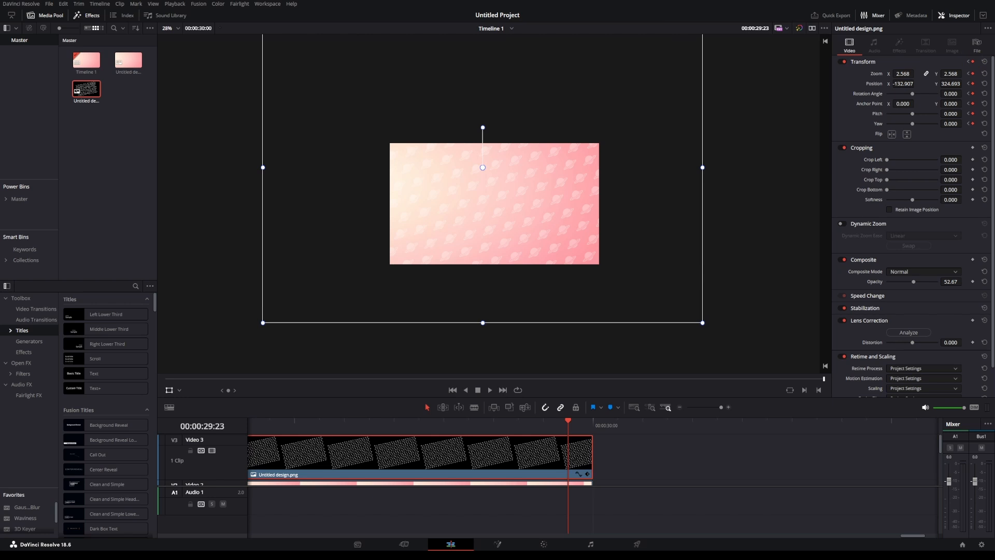
left_click_drag(484, 168, 579, 225)
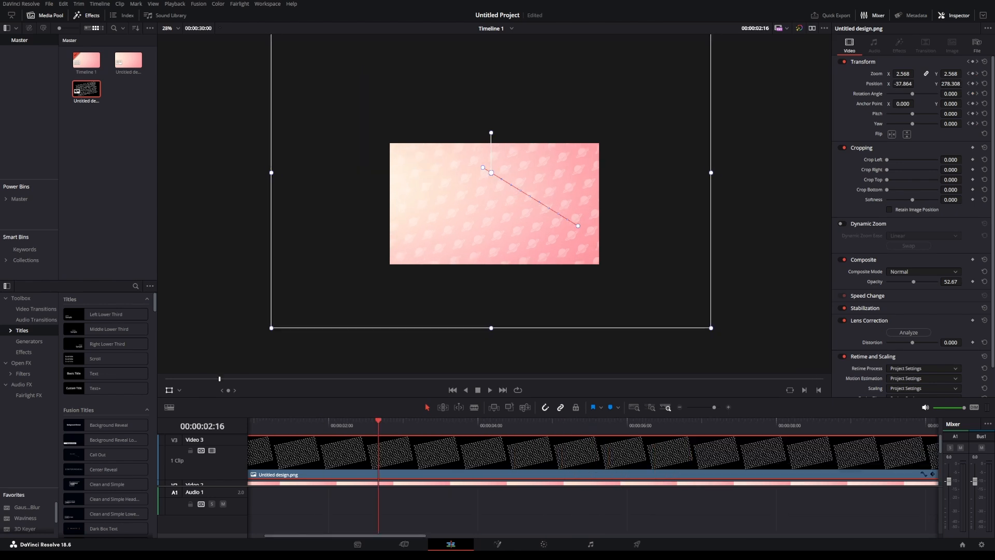
Play the timeline from the start to preview the pattern's movement over the gradient.
key("Home")
scroll(494, 204, "up", 3)
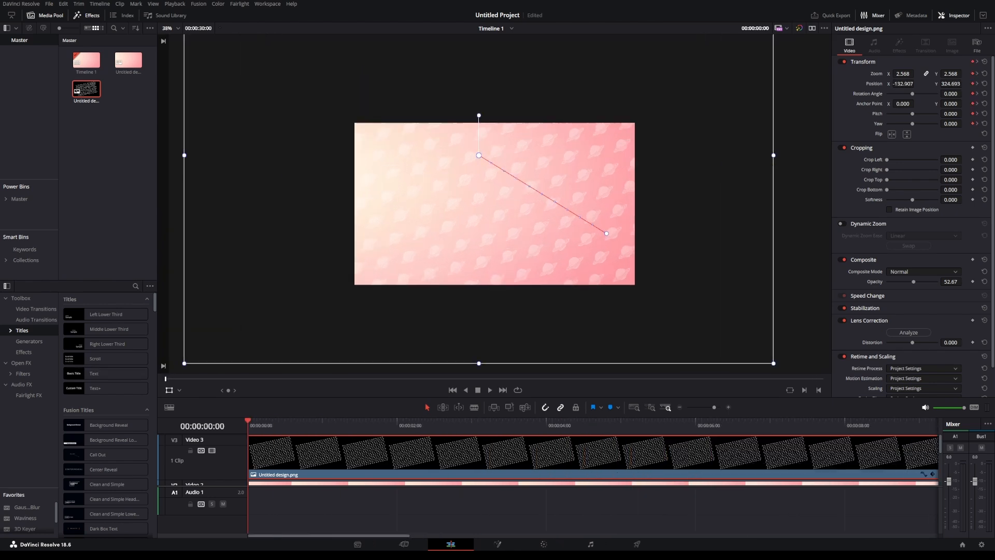
key("space")
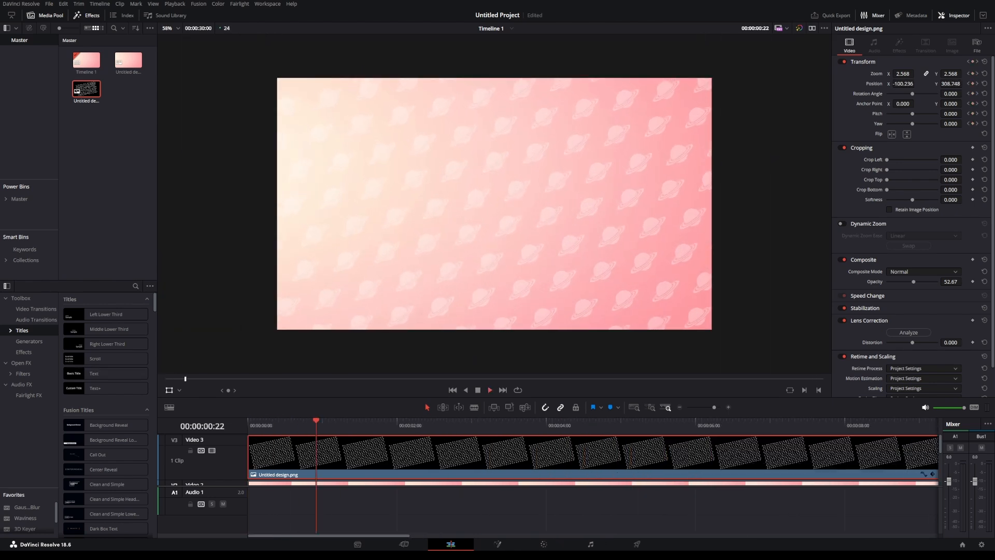